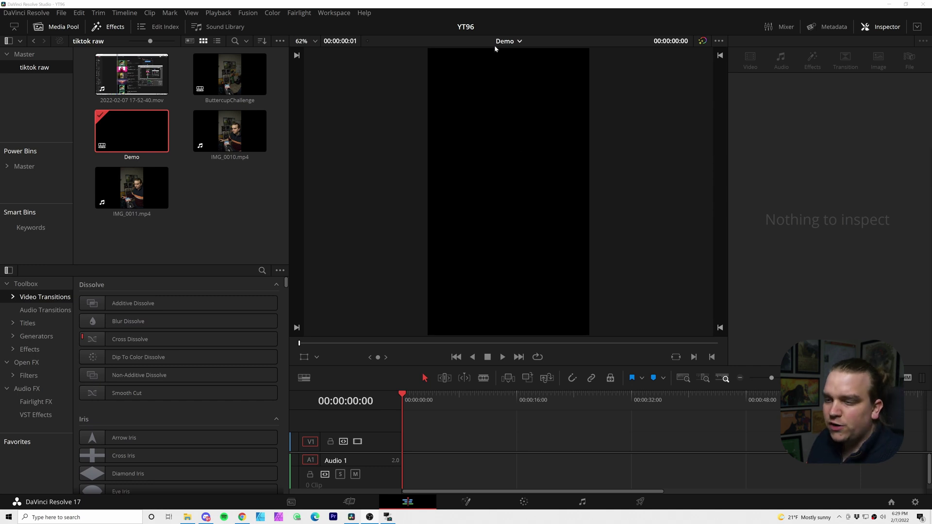
# Place IMG_0010.mp4 at the start of the Demo timeline and preview it around 00:00:18
pyautogui.moveTo(230, 131); pyautogui.dragTo(406, 452)
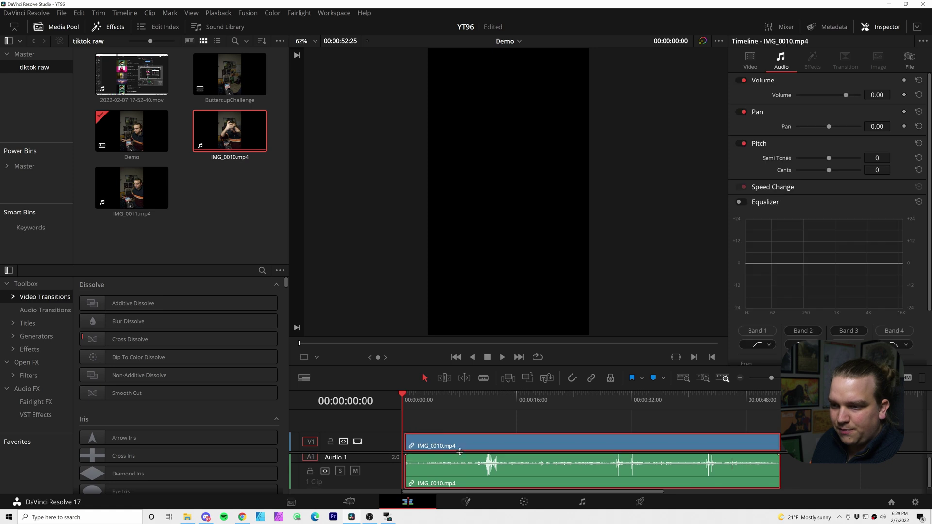
pyautogui.click(436, 416)
pyautogui.click(532, 416)
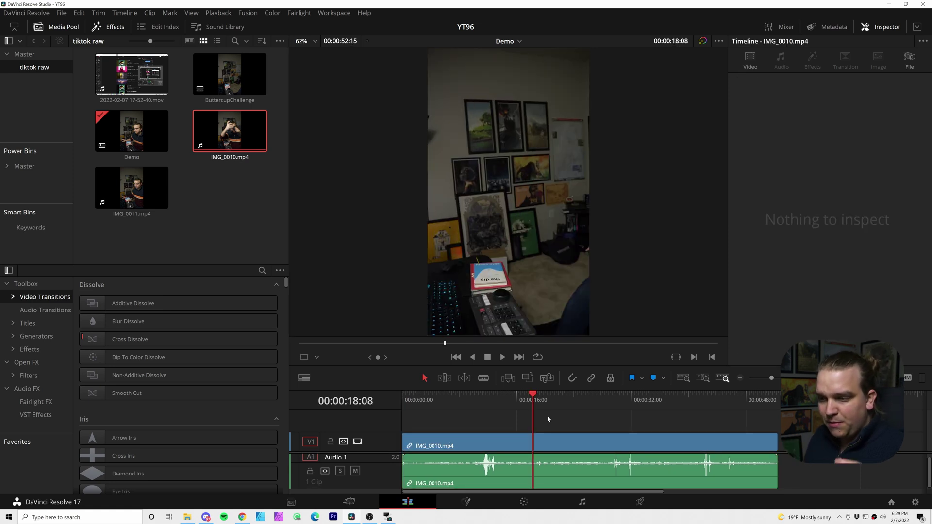
pyautogui.press('space')
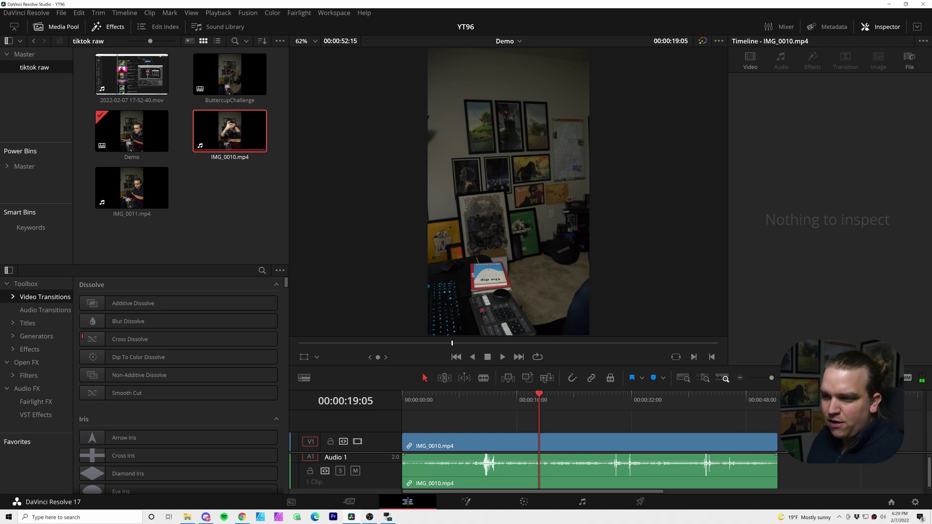
# Trim the clip to run from about 20 seconds to 00:00:48:13, and move it to the start of the timeline
pyautogui.click(610, 405)
pyautogui.moveTo(616, 406); pyautogui.dragTo(749, 431)
pyautogui.hotkey('shift', '[')
pyautogui.hotkey('shift', ']')
pyautogui.click(596, 451)
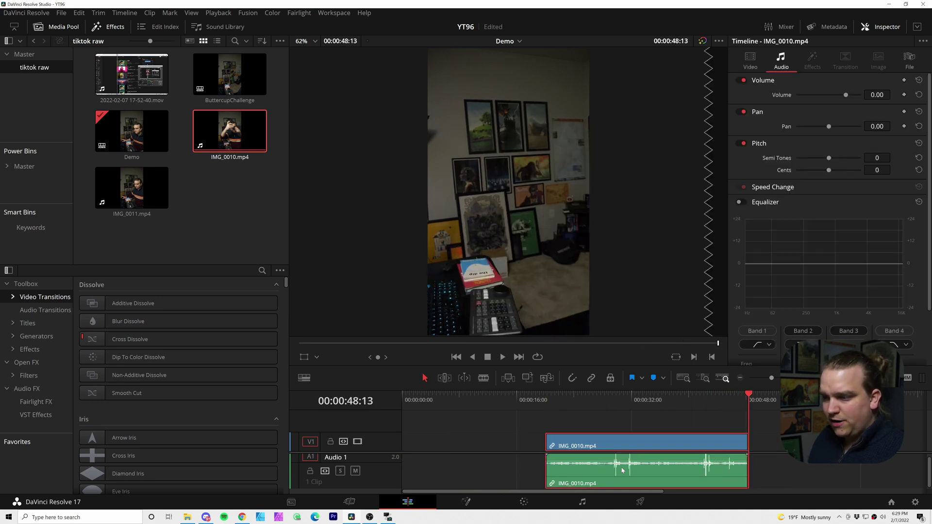
pyautogui.moveTo(595, 451); pyautogui.dragTo(452, 452)
pyautogui.click(422, 419)
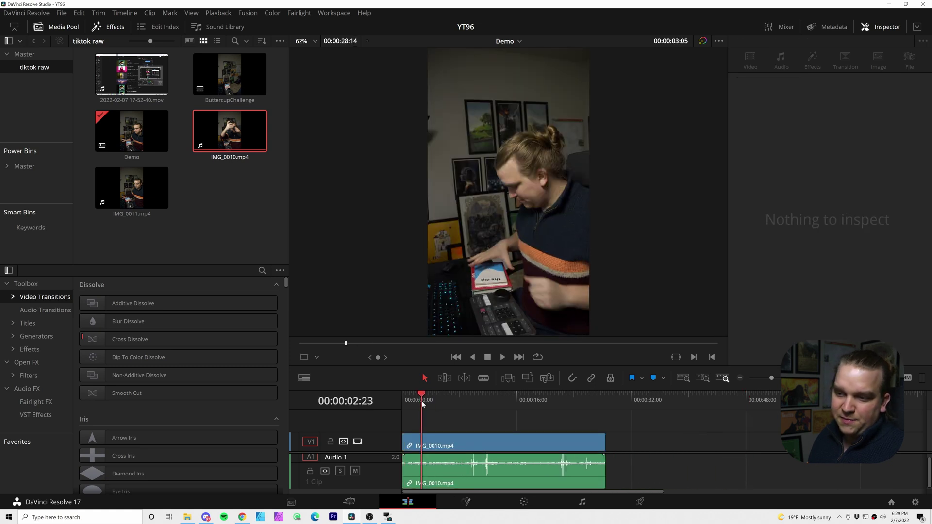
# Turn the trimmed clip into a compound clip named DemoCompound
pyautogui.click(445, 483)
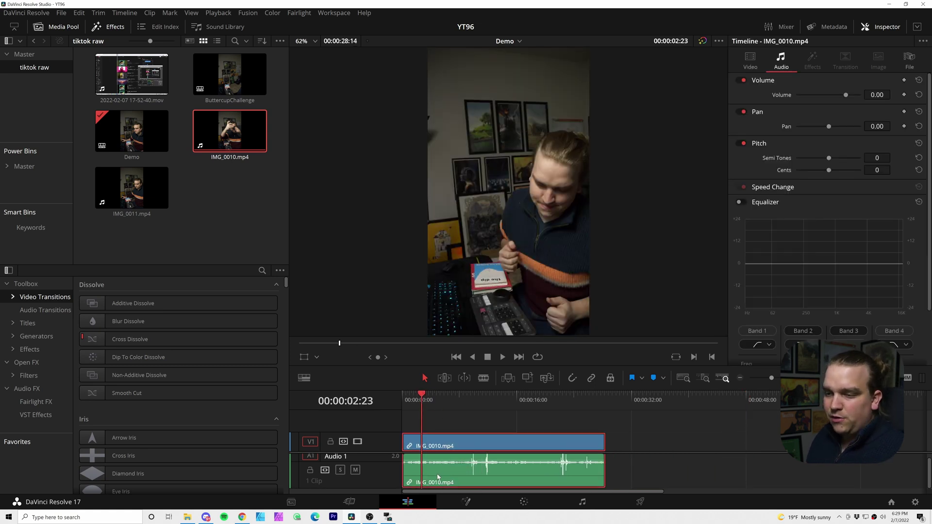
pyautogui.rightClick(434, 449)
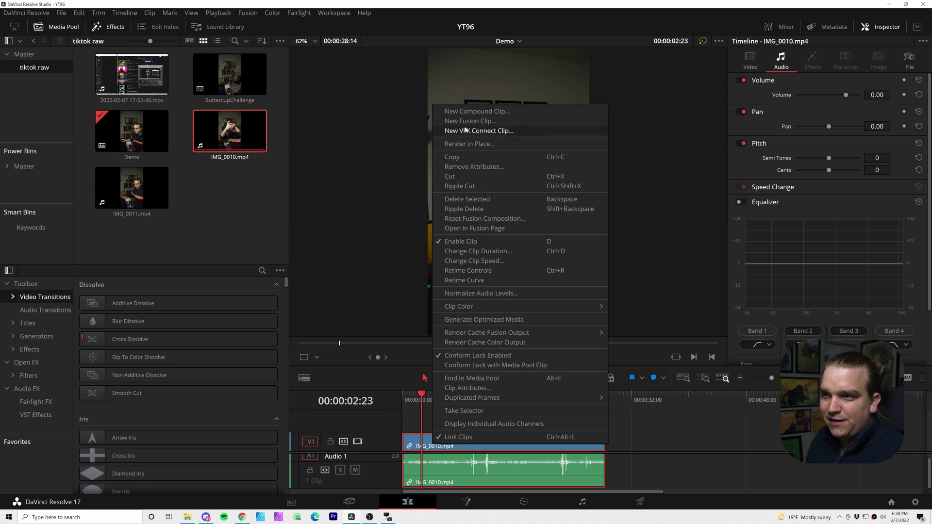
pyautogui.click(455, 112)
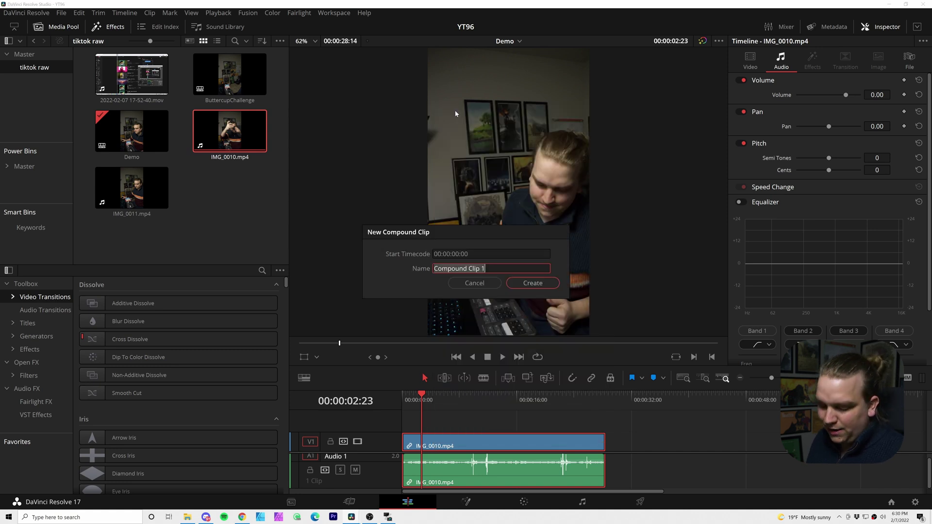
pyautogui.write('DemoCompound')
pyautogui.press('Return')
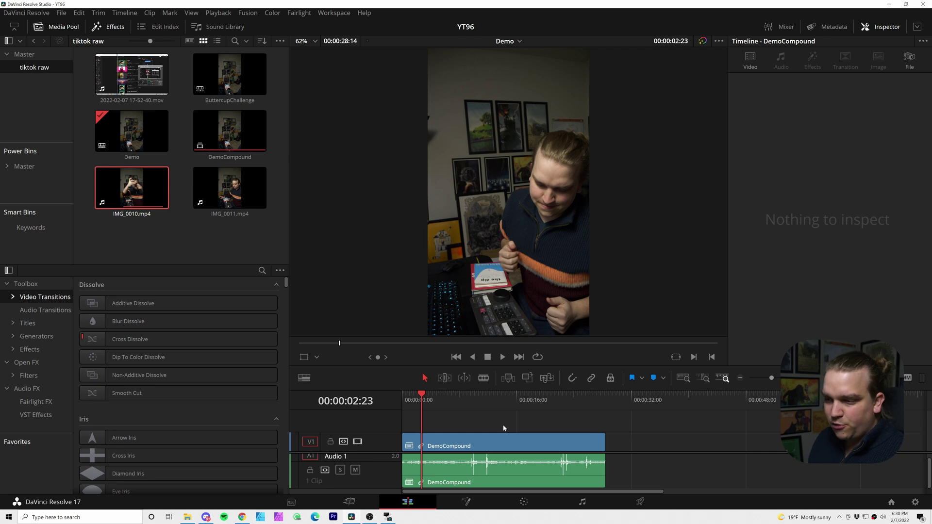
# Try adding a second copy of DemoCompound after the first one on the timeline and scrub through it
pyautogui.moveTo(433, 400); pyautogui.dragTo(569, 414)
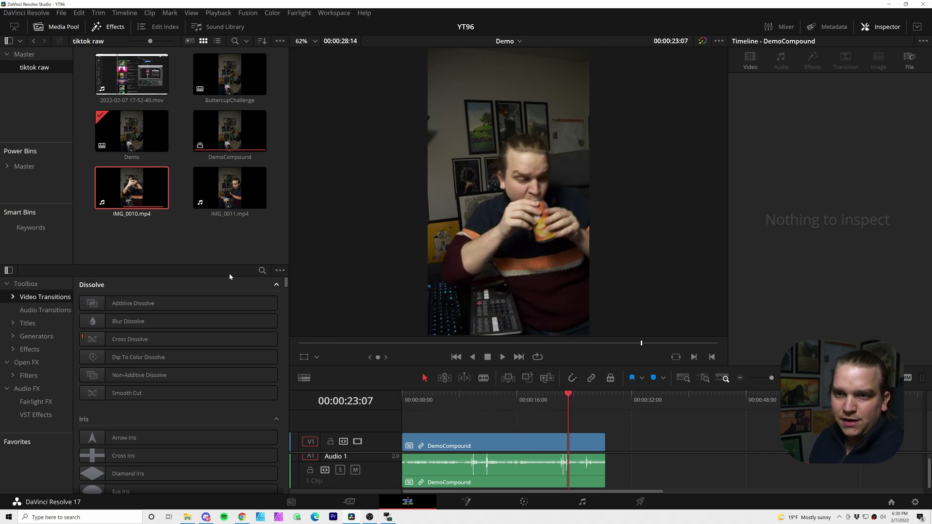
pyautogui.moveTo(218, 134); pyautogui.dragTo(655, 456)
pyautogui.moveTo(660, 402); pyautogui.dragTo(830, 421)
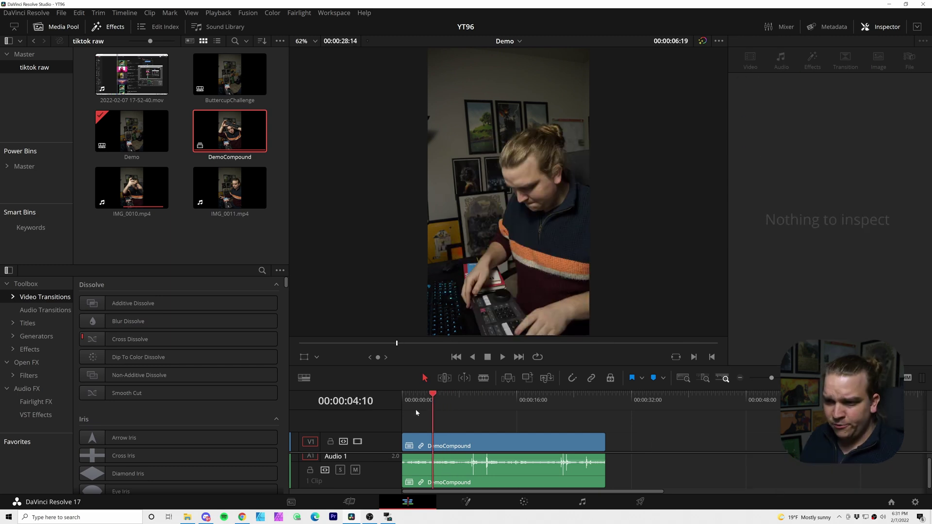
# Park the playhead at 00:00:03:29 on DemoCompound, open it in Fusion and hide the Spline editor
pyautogui.moveTo(405, 406); pyautogui.dragTo(430, 427)
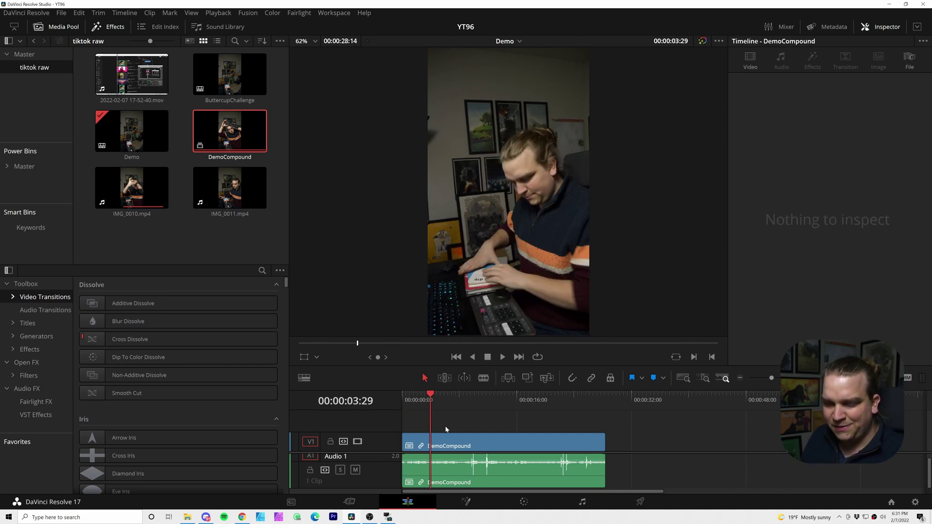
pyautogui.click(466, 502)
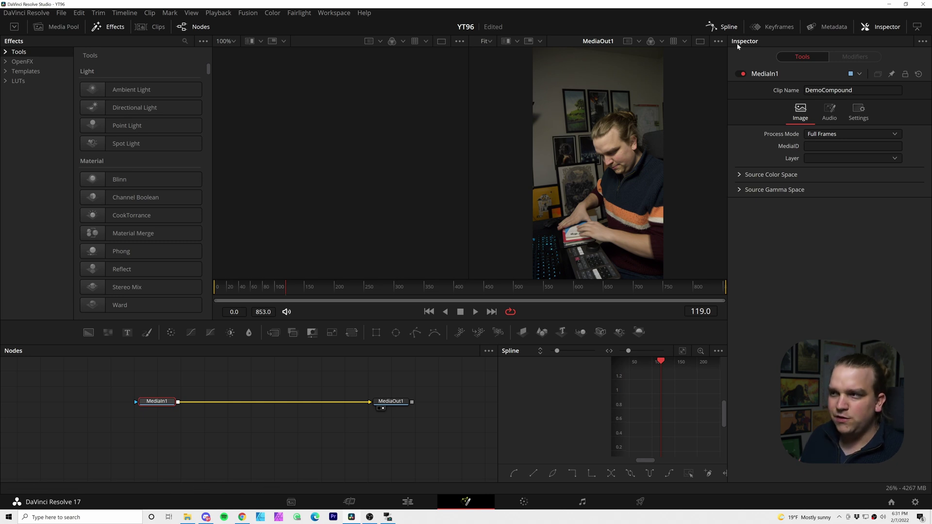
pyautogui.click(722, 27)
# Show MediaIn1 in the first viewer and move MediaOut1 farther away to make room between the nodes
pyautogui.scroll(2, 193, 450)
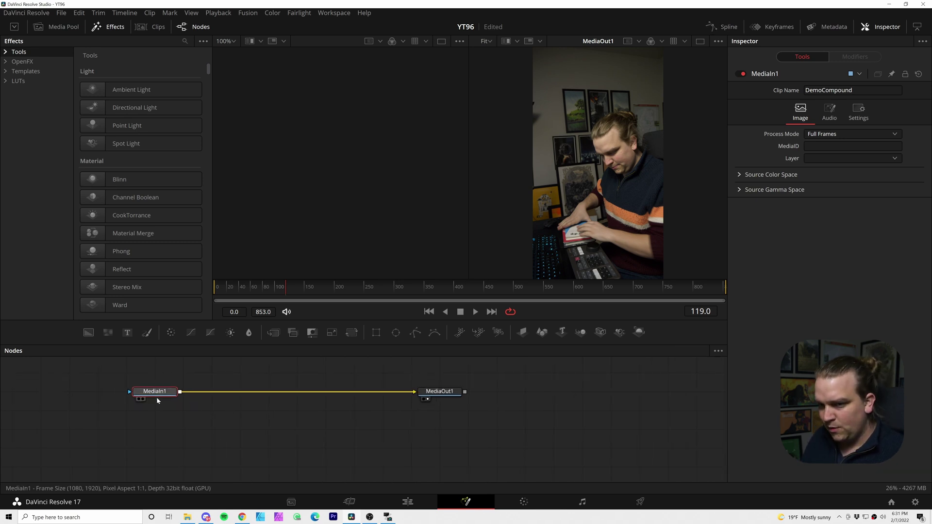
pyautogui.moveTo(157, 396); pyautogui.dragTo(395, 208)
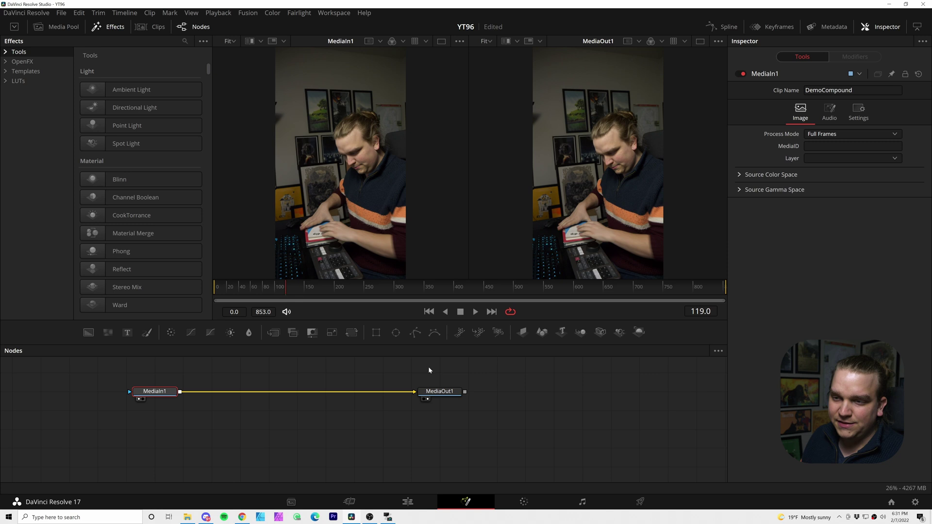
pyautogui.moveTo(438, 393); pyautogui.dragTo(668, 397)
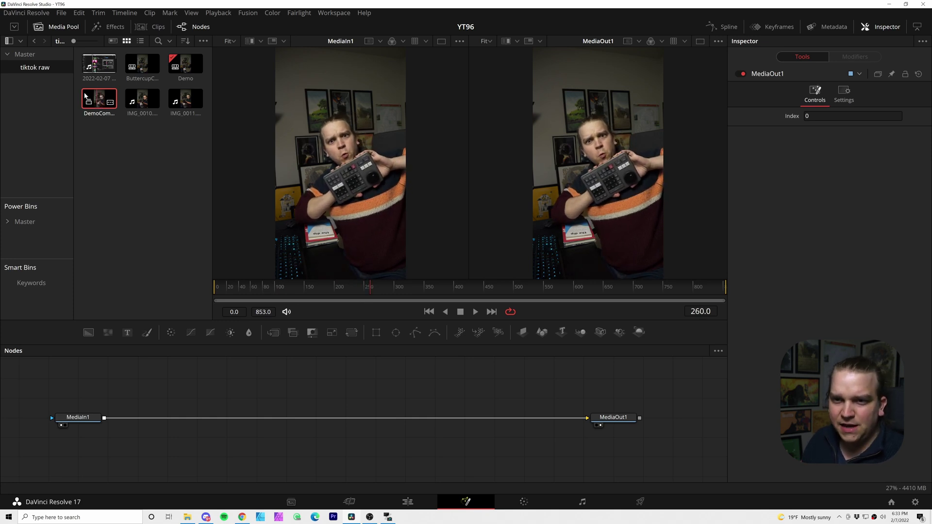
# Add DemoCompound from the media pool as a second MediaIn node above the main connection, and check MediaIn1's settings for comparison
pyautogui.moveTo(100, 99); pyautogui.dragTo(192, 380)
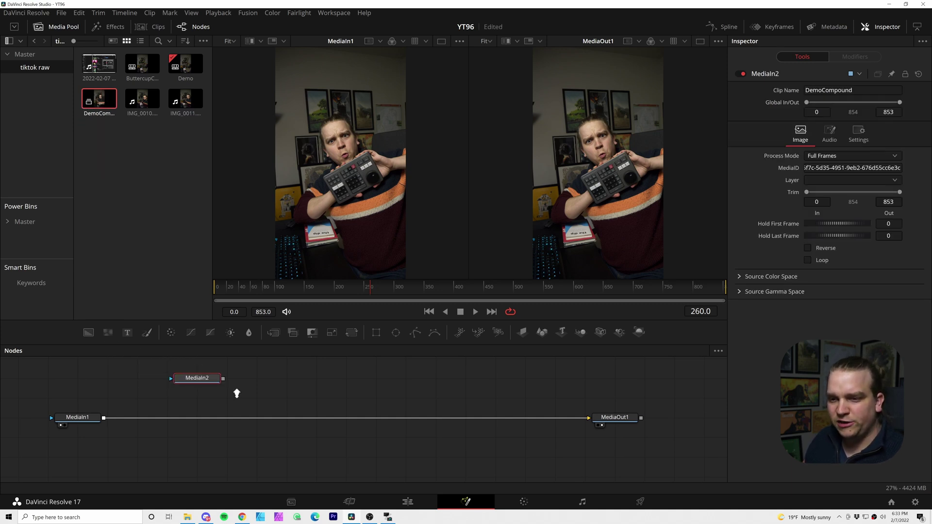
pyautogui.scroll(1, 199, 387)
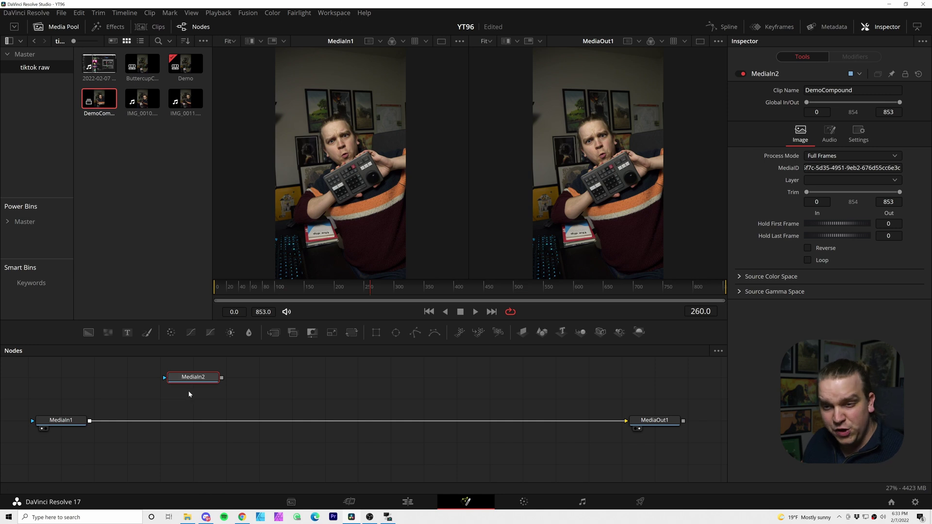
pyautogui.moveTo(199, 399); pyautogui.dragTo(240, 409)
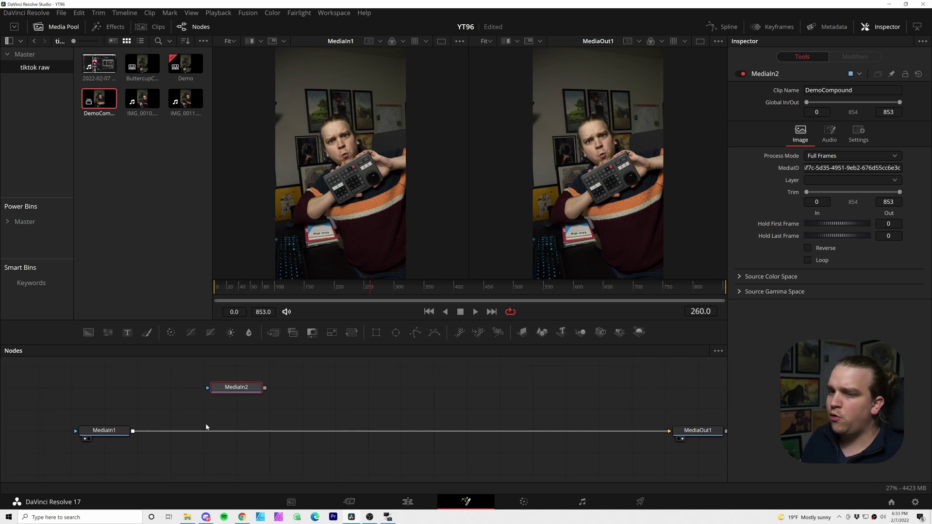
pyautogui.click(101, 432)
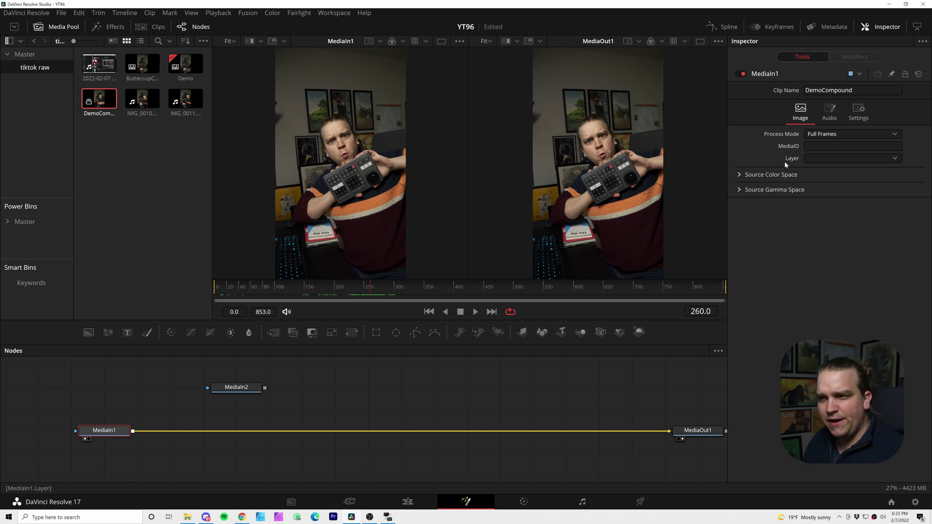
pyautogui.moveTo(105, 432)
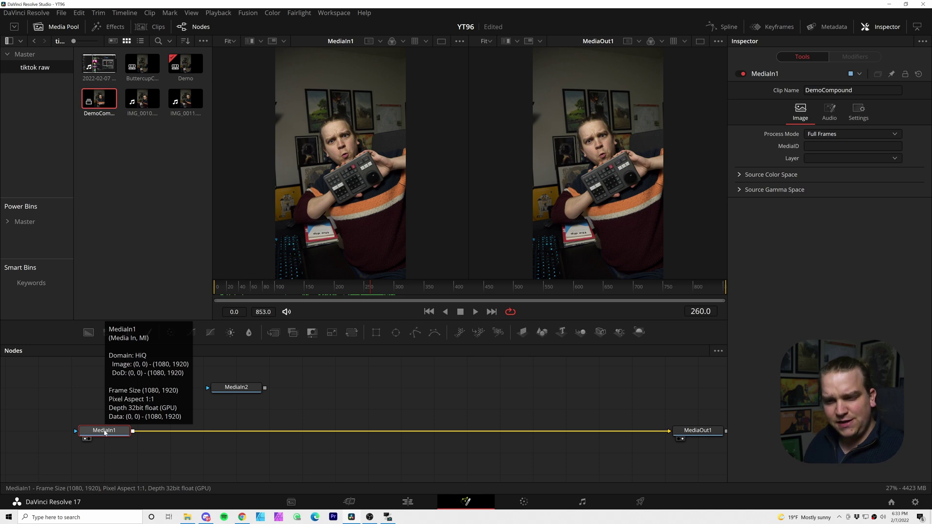
pyautogui.click(318, 409)
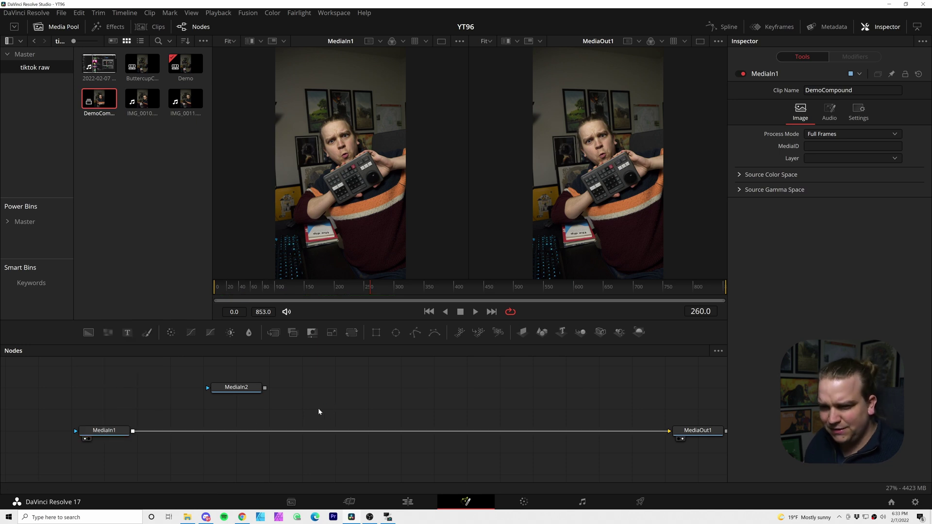
# Set the Trim In and Out of MediaIn2 to frame 260
pyautogui.click(228, 391)
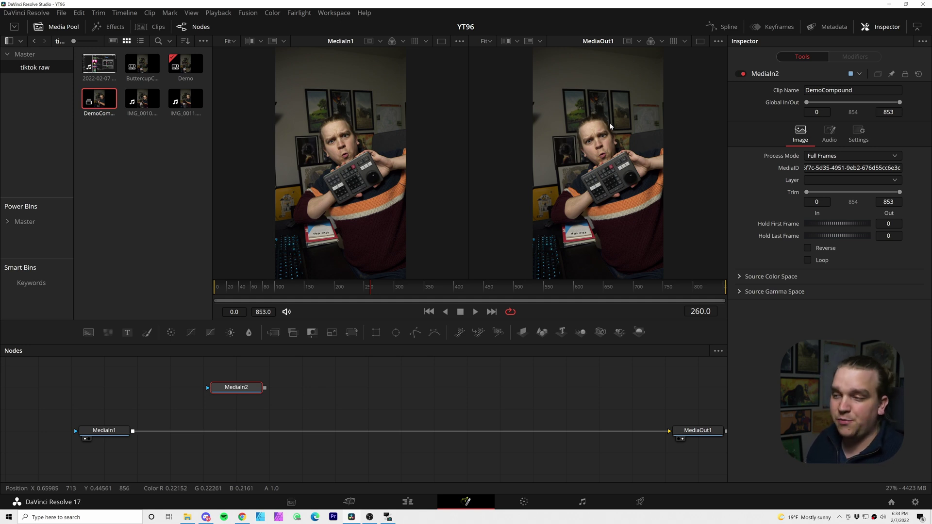
pyautogui.doubleClick(701, 312)
pyautogui.hotkey('ctrl', 'c')
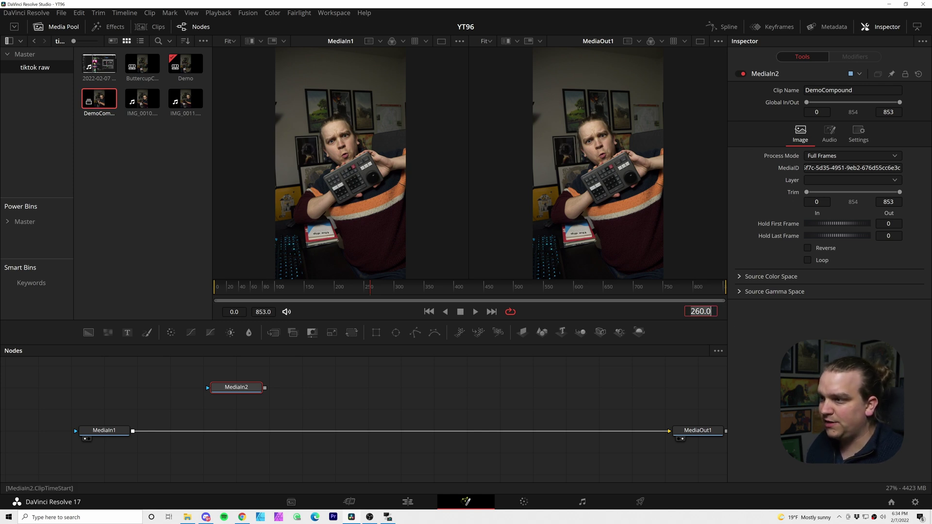
pyautogui.doubleClick(817, 202)
pyautogui.hotkey('ctrl', 'v')
pyautogui.press('Return')
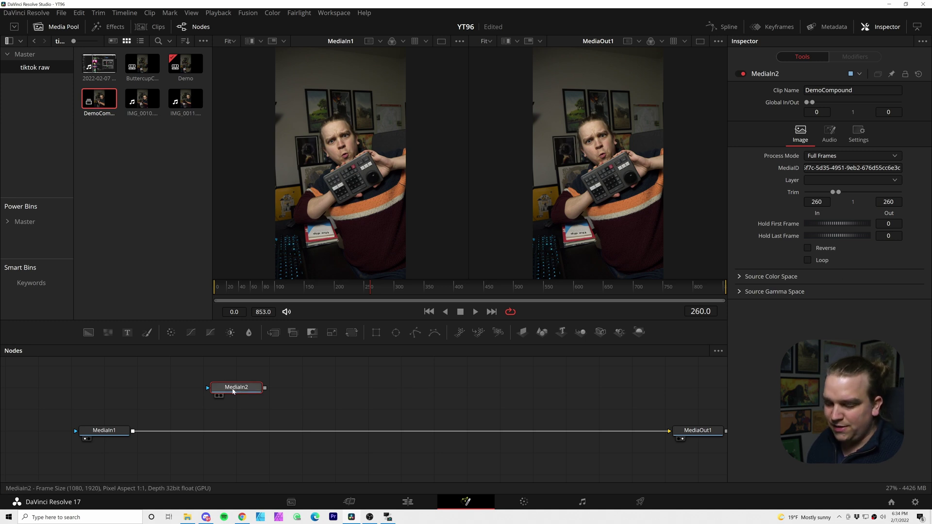
# Set MediaIn2's Hold First Frame to 260 and check the frozen frame in the second viewer by scrubbing up to it
pyautogui.press('2')
pyautogui.moveTo(322, 287); pyautogui.dragTo(251, 290)
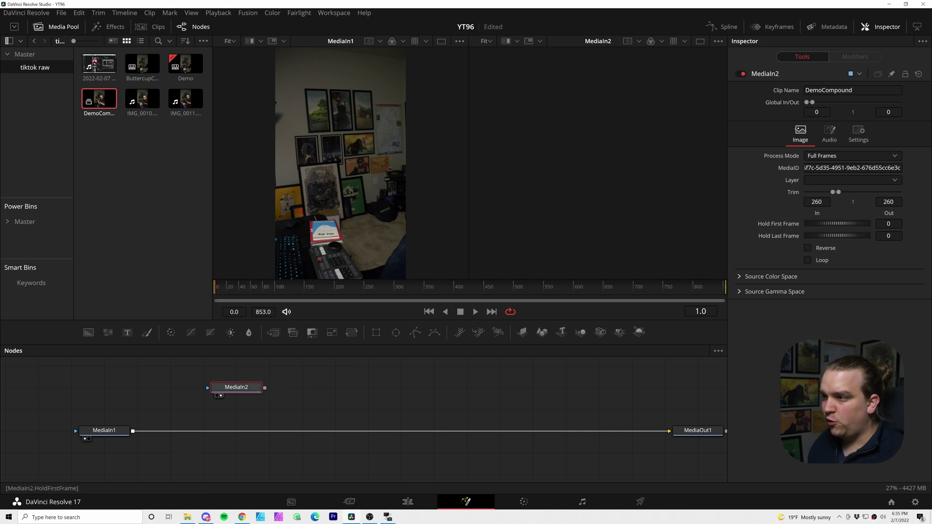
pyautogui.press('Return')
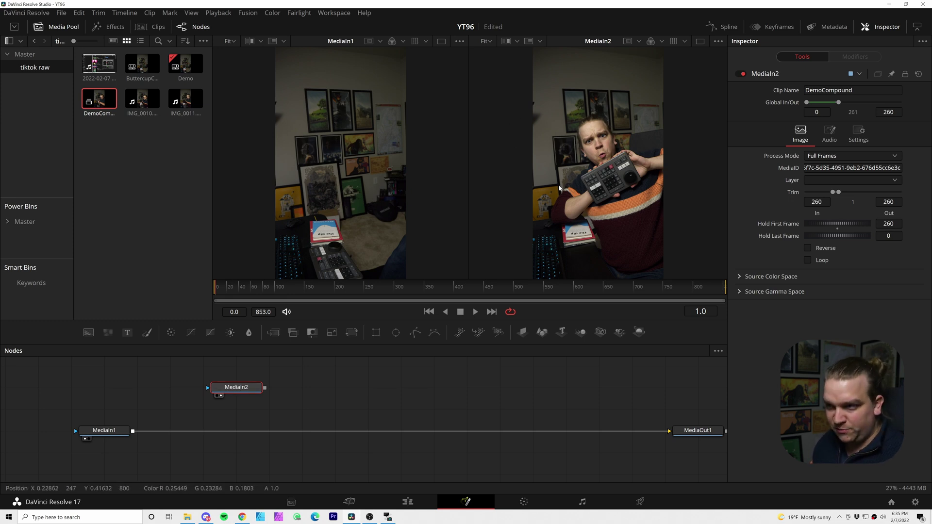
pyautogui.moveTo(230, 291); pyautogui.dragTo(298, 294)
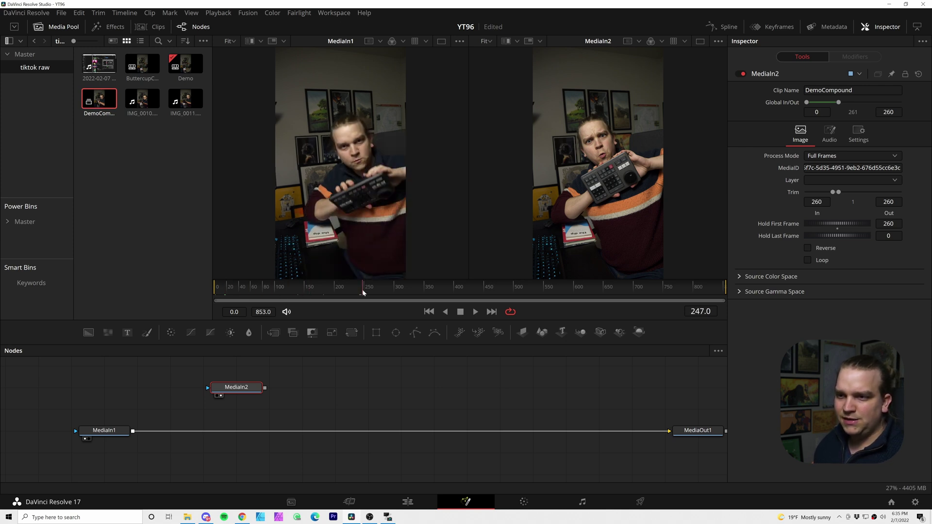
pyautogui.moveTo(363, 292); pyautogui.dragTo(374, 292)
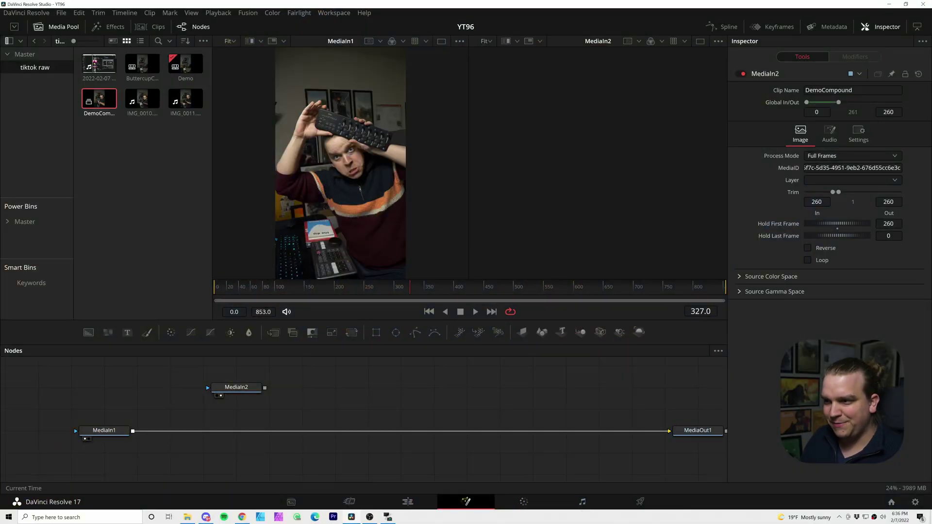
# Add DemoCompound as a third MediaIn node beside MediaIn2, with Trim In, Trim Out and Hold First Frame all set to 327
pyautogui.moveTo(100, 100); pyautogui.dragTo(317, 392)
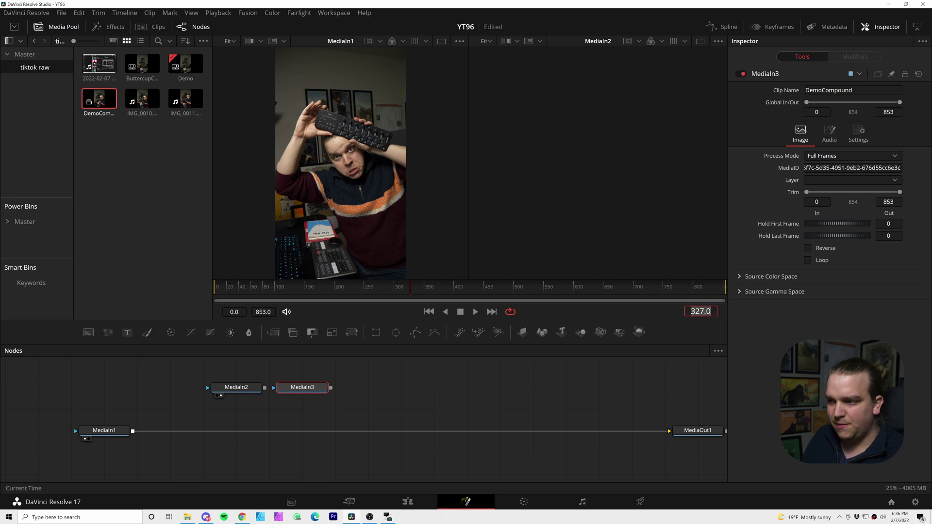
pyautogui.press('Return')
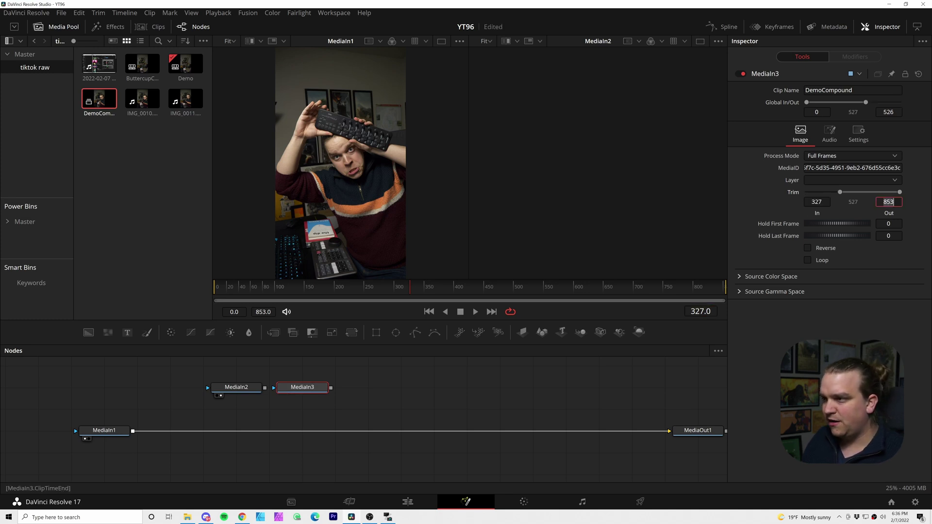
pyautogui.write('327')
pyautogui.press('Return')
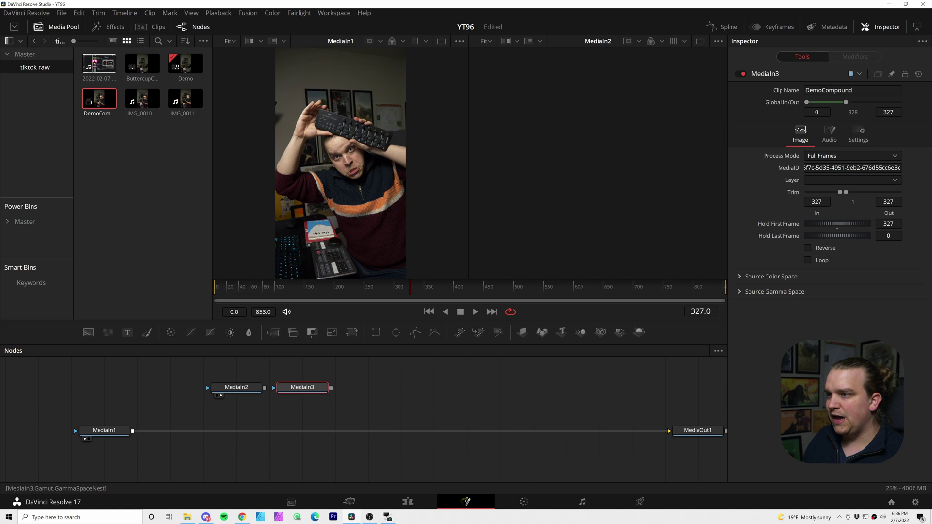
# Move the playhead to the two-book pose at frame 457 and add DemoCompound as another MediaIn node beside MediaIn3
pyautogui.click(418, 293)
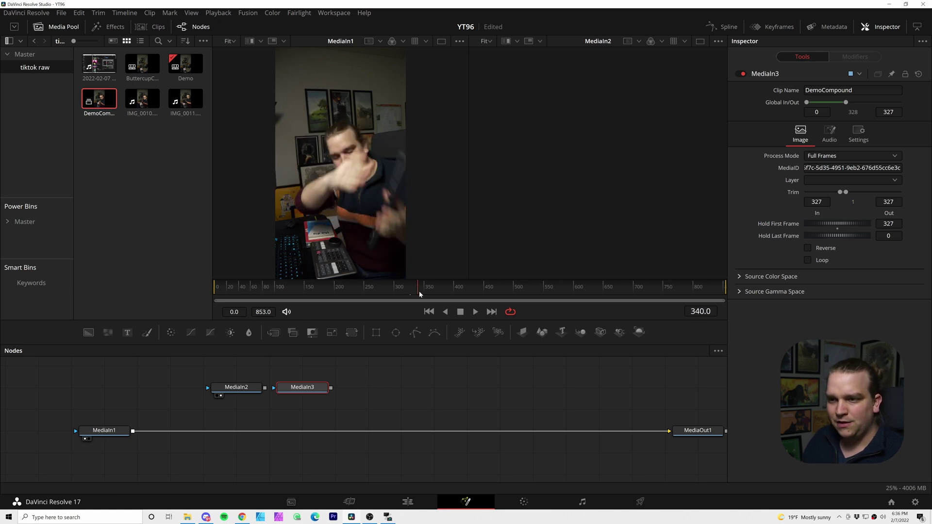
pyautogui.moveTo(428, 293); pyautogui.dragTo(488, 292)
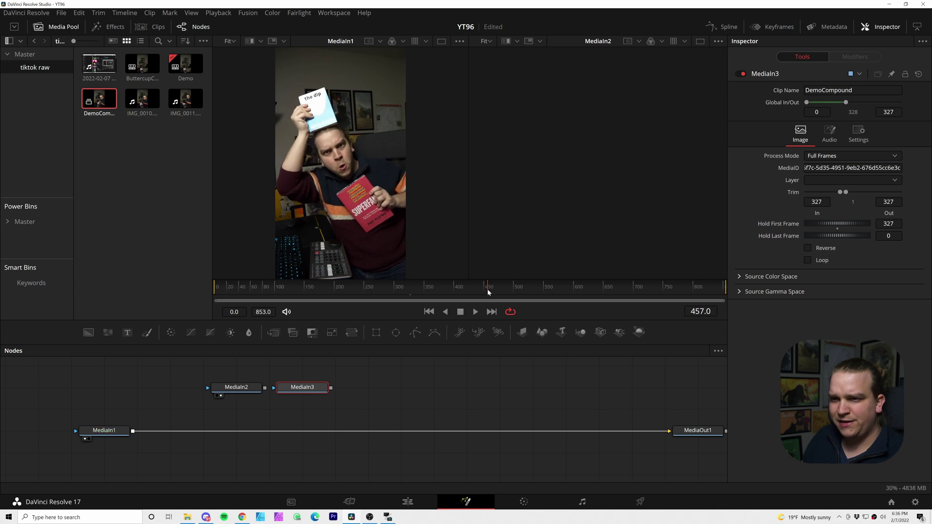
pyautogui.click(358, 399)
pyautogui.moveTo(99, 101); pyautogui.dragTo(377, 394)
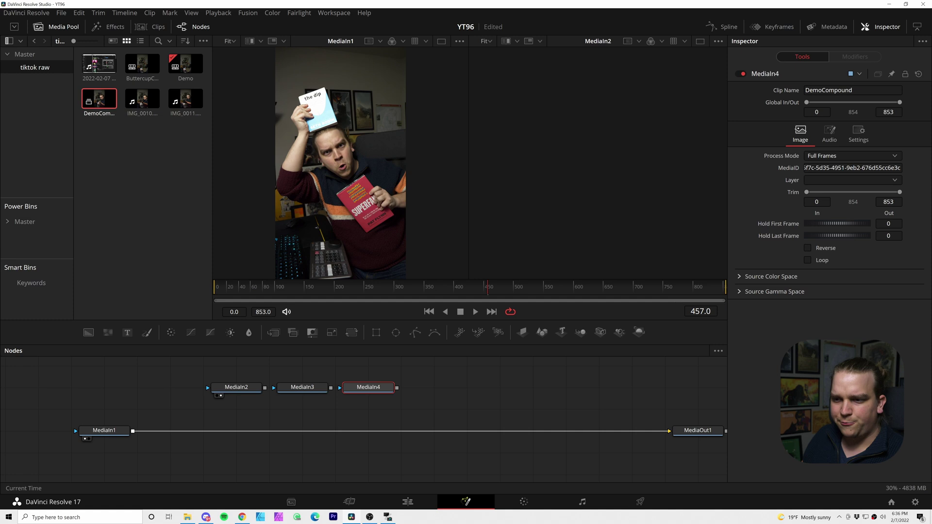
# Set MediaIn4's Trim In, Trim Out and Hold First Frame all to 457
pyautogui.doubleClick(697, 313)
pyautogui.hotkey('ctrl', 'c')
pyautogui.doubleClick(816, 202)
pyautogui.hotkey('ctrl', 'v')
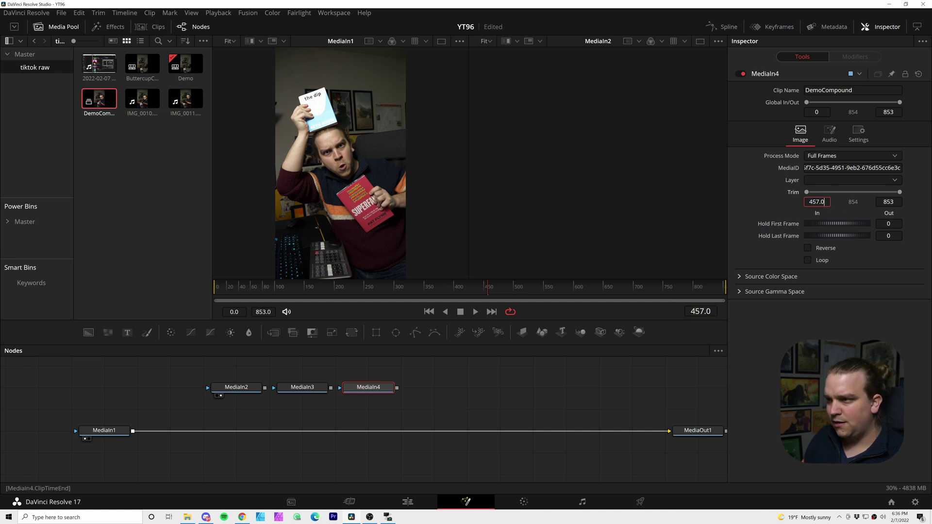
pyautogui.doubleClick(889, 202)
pyautogui.hotkey('ctrl', 'v')
pyautogui.click(894, 244)
pyautogui.write('457')
pyautogui.press('Return')
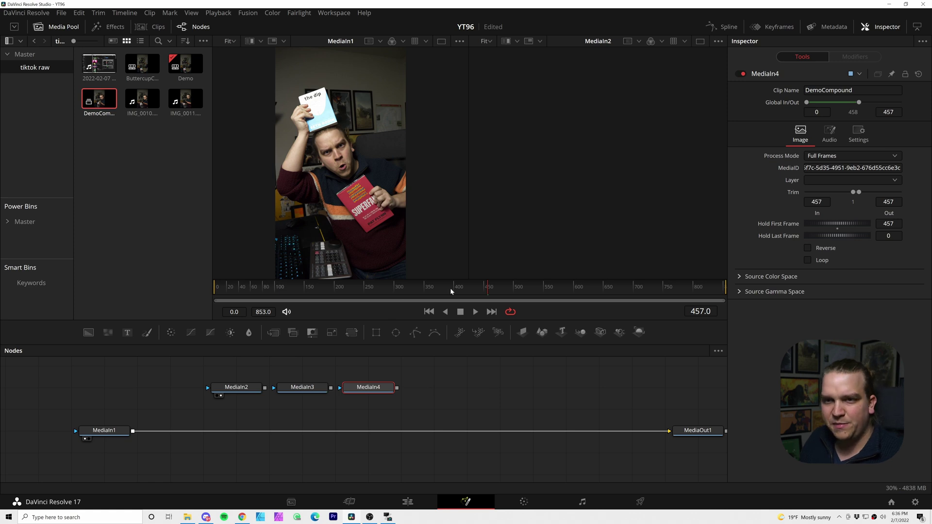
# At the laptop pose, add DemoCompound as a node beside MediaIn4, with Trim In, Trim Out and Hold First Frame set to 625
pyautogui.moveTo(493, 288); pyautogui.dragTo(593, 290)
pyautogui.moveTo(110, 117); pyautogui.dragTo(434, 387)
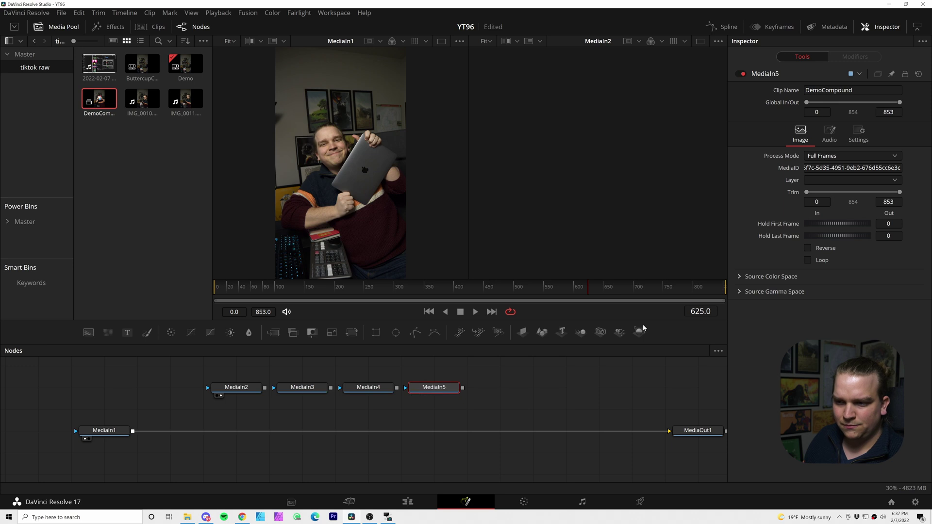
pyautogui.doubleClick(817, 202)
pyautogui.write('625.0')
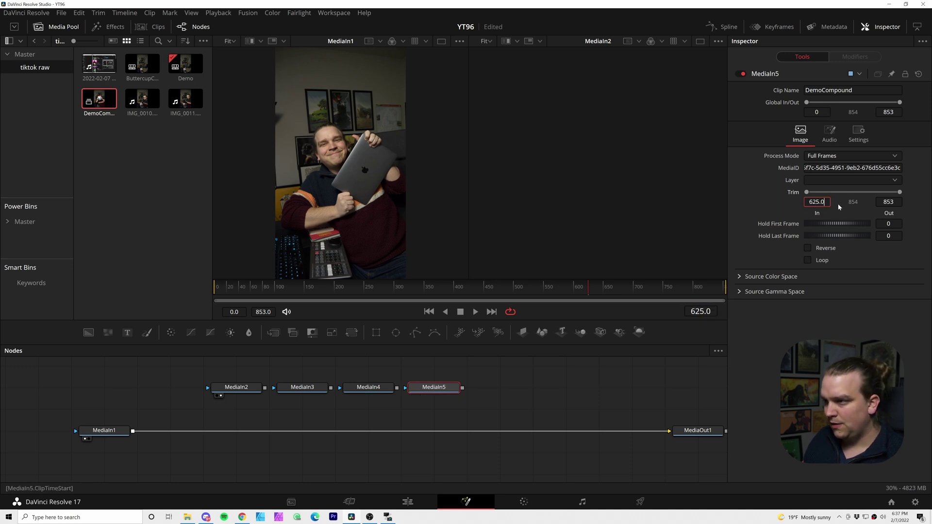
pyautogui.press('Return')
pyautogui.doubleClick(888, 224)
pyautogui.write('625.0')
pyautogui.click(876, 300)
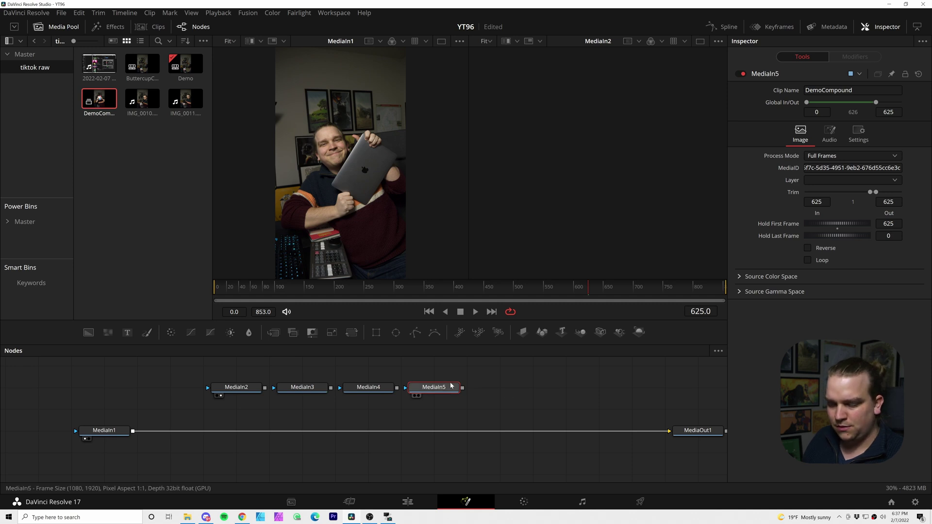
# Load MediaIn5 in the second viewer and check its frozen frame by scrubbing around frame 625
pyautogui.press('2')
pyautogui.moveTo(554, 289); pyautogui.dragTo(597, 301)
pyautogui.click(546, 392)
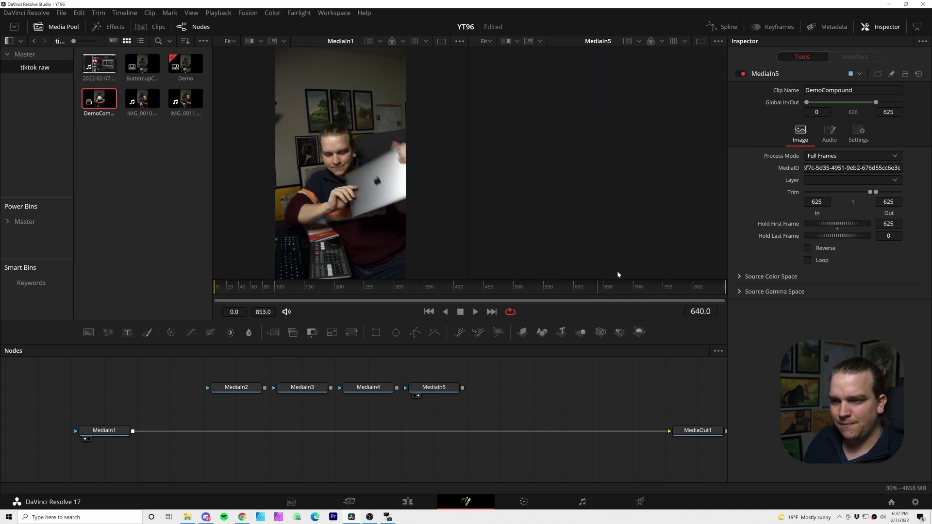
# At the drinking pose, add DemoCompound as a node beside MediaIn5, with Trim In, Trim Out and Hold First Frame set to 722
pyautogui.moveTo(619, 290); pyautogui.dragTo(646, 293)
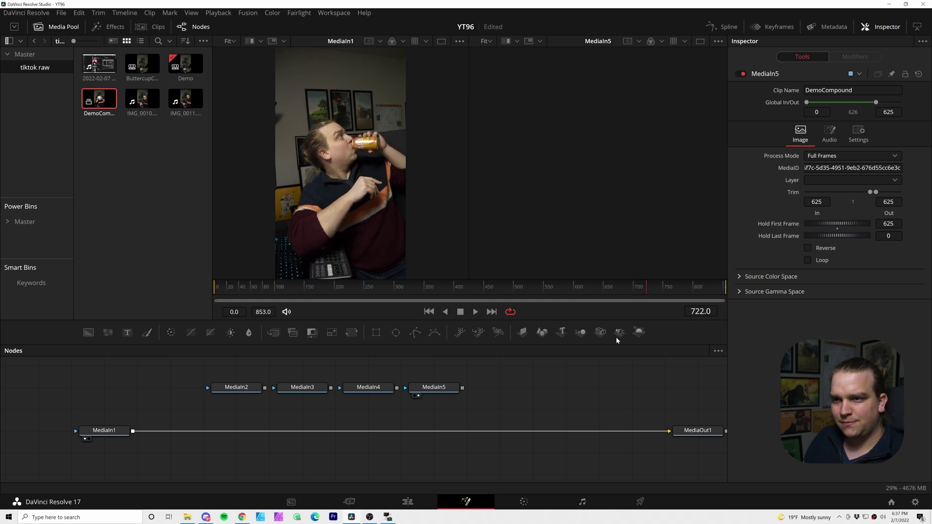
pyautogui.moveTo(110, 101); pyautogui.dragTo(500, 386)
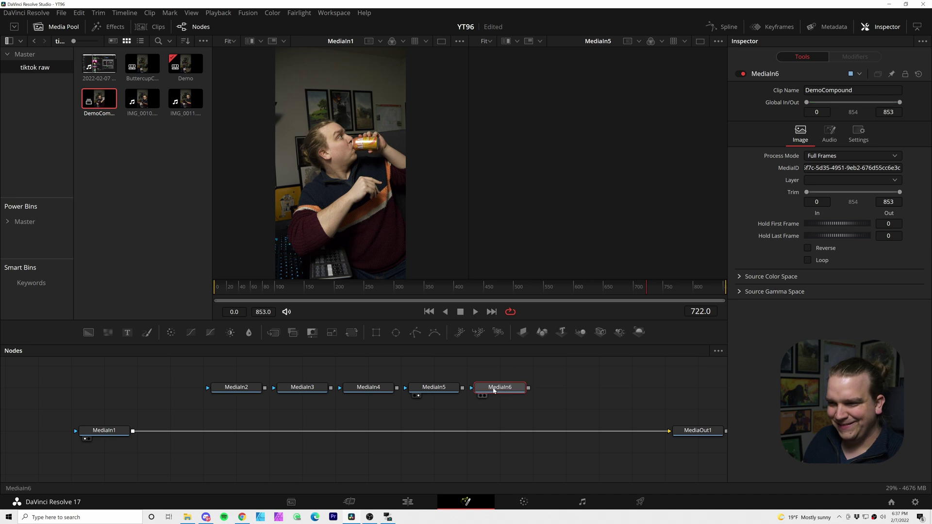
pyautogui.click(710, 311)
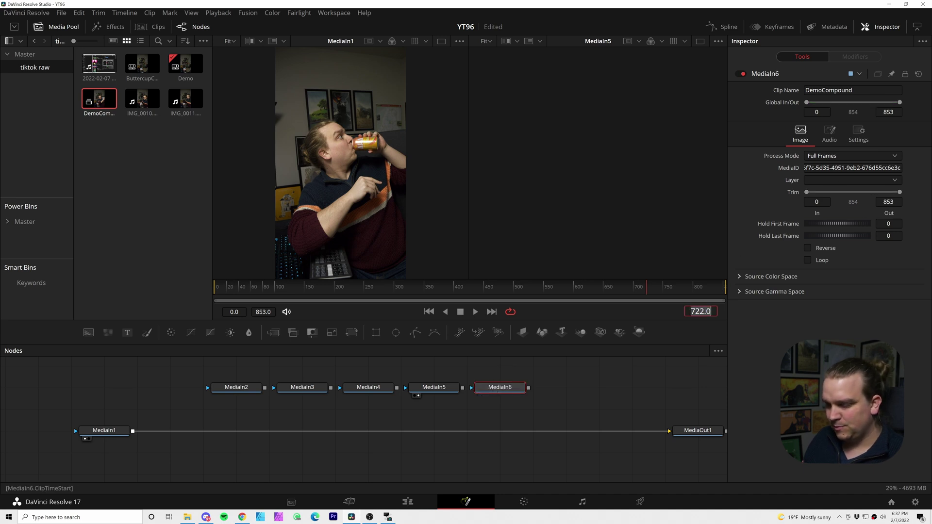
pyautogui.doubleClick(817, 202)
pyautogui.write('722.0')
pyautogui.press('Return')
pyautogui.doubleClick(888, 223)
pyautogui.write('722.0')
pyautogui.press('Return')
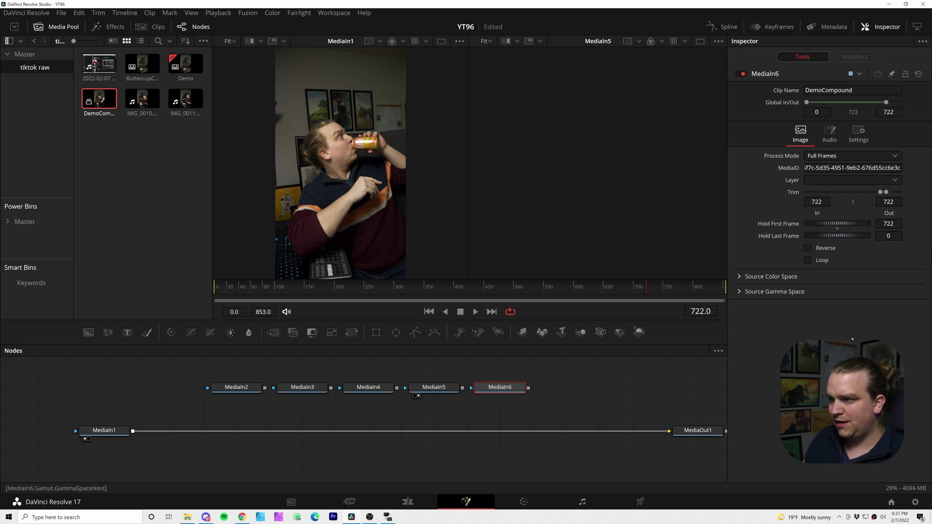
# Arrange the freeze-frame nodes MediaIn2 to MediaIn6 in a vertical column above the main connection
pyautogui.scroll(-2, 589, 391)
pyautogui.moveTo(581, 390); pyautogui.dragTo(591, 393)
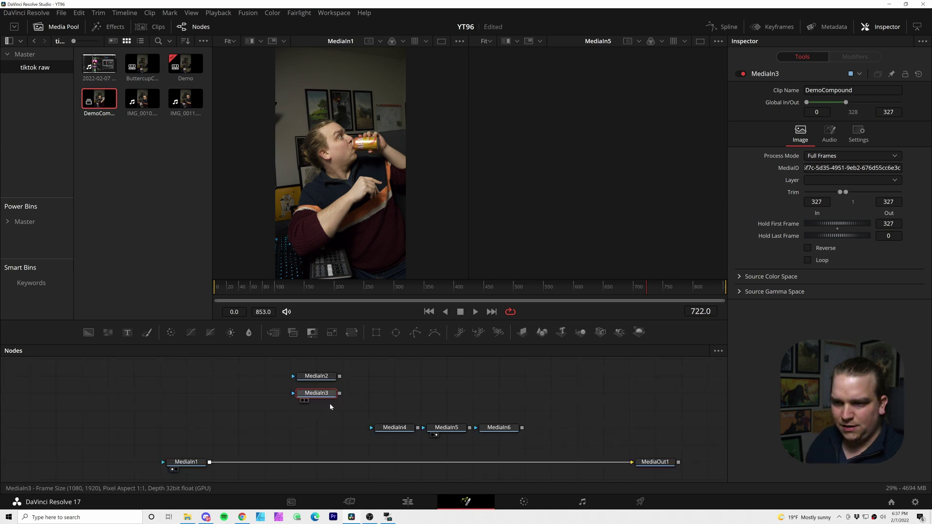
pyautogui.moveTo(391, 430); pyautogui.dragTo(318, 411)
pyautogui.moveTo(443, 434); pyautogui.dragTo(313, 434)
pyautogui.moveTo(499, 426); pyautogui.dragTo(317, 443)
pyautogui.scroll(-2, 420, 387)
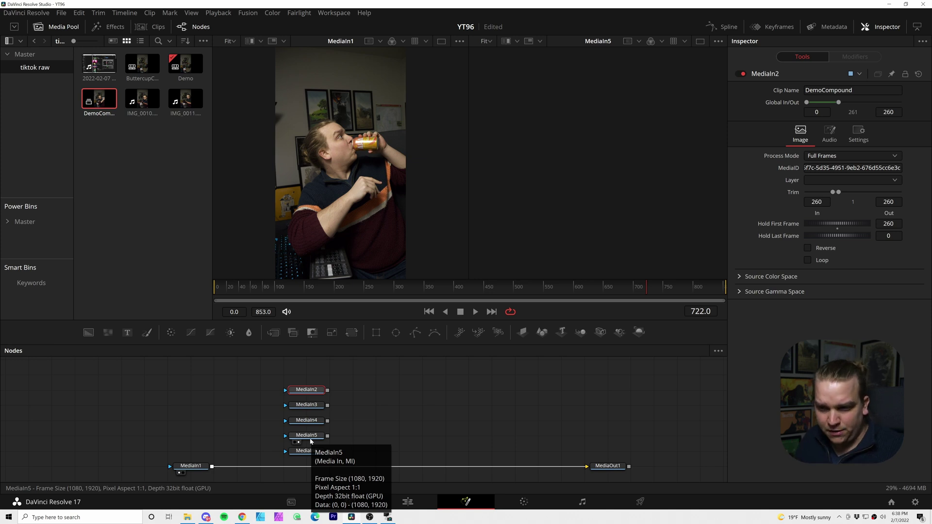
# Add a solid-color Background node with an alpha of 0.0 beside the column and show it in the second viewer
pyautogui.click(387, 403)
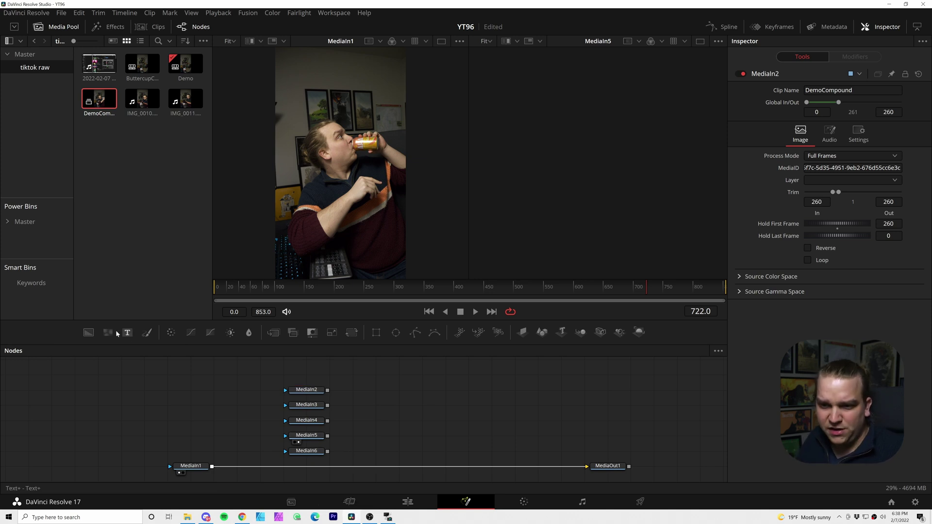
pyautogui.click(88, 333)
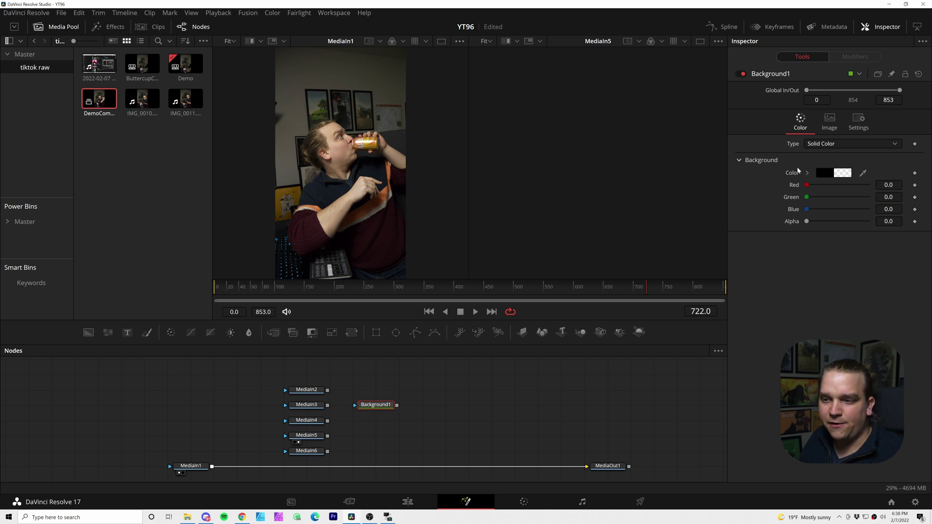
pyautogui.moveTo(806, 185); pyautogui.dragTo(791, 217)
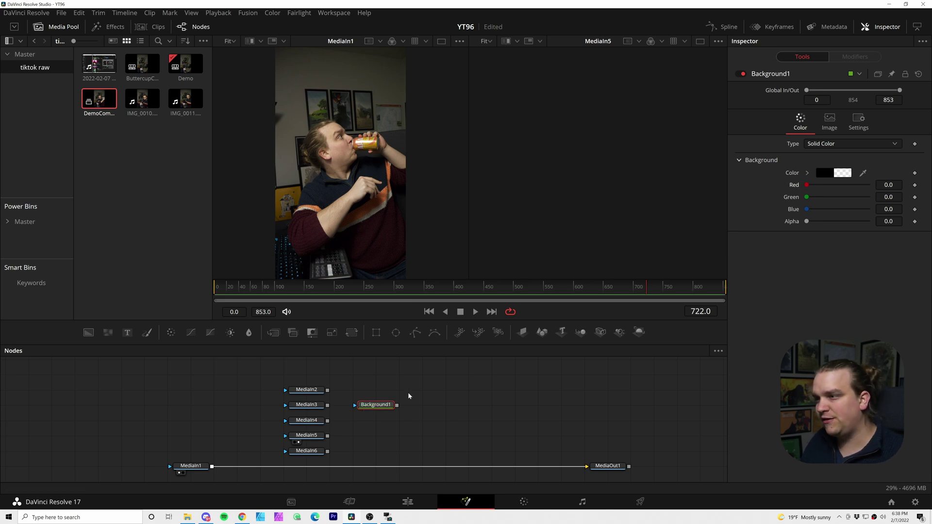
pyautogui.press('2')
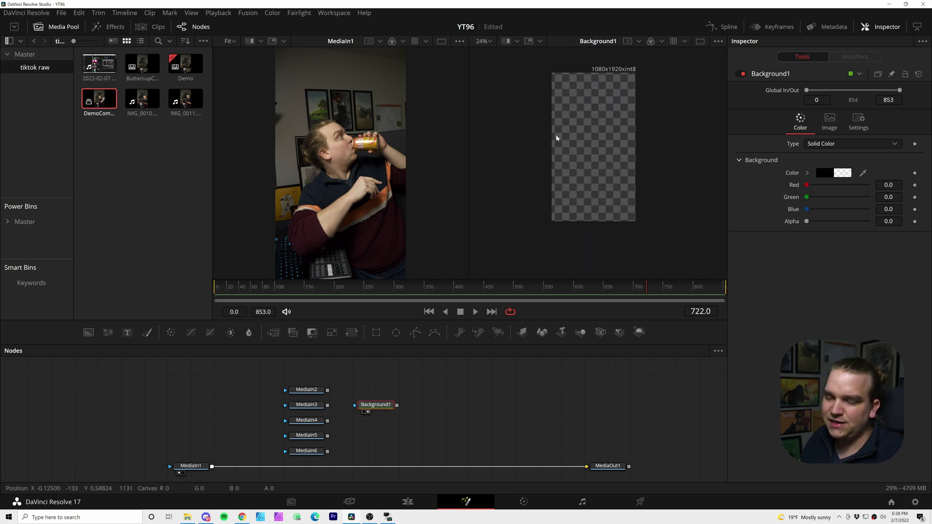
# Merge MediaIn2 over Background1, with Background1 feeding the merge's background input and MediaIn2 its foreground
pyautogui.moveTo(383, 405); pyautogui.dragTo(330, 391)
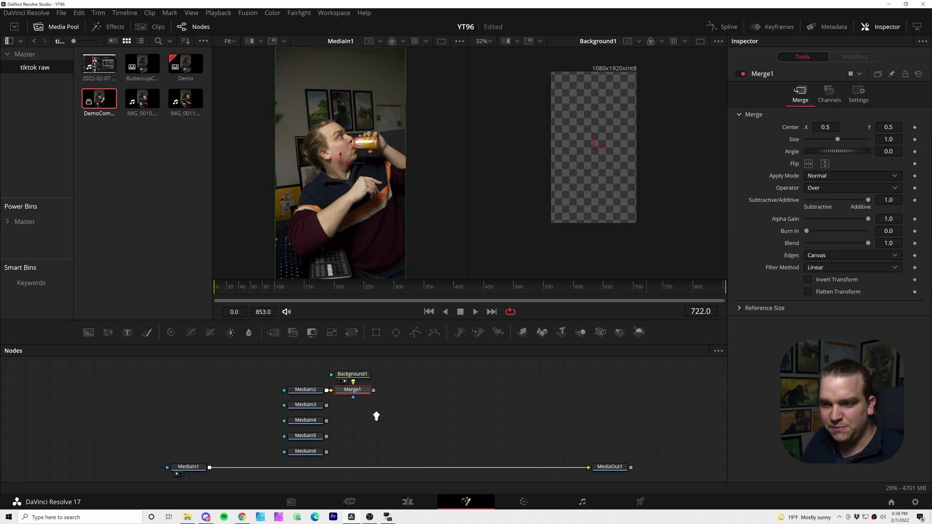
pyautogui.scroll(3, 376, 413)
pyautogui.moveTo(403, 402); pyautogui.dragTo(395, 460)
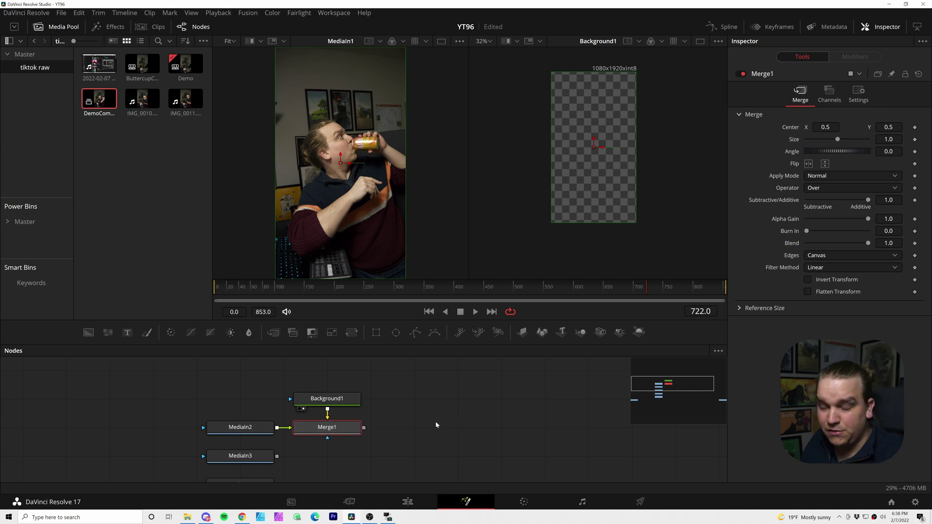
pyautogui.click(245, 428)
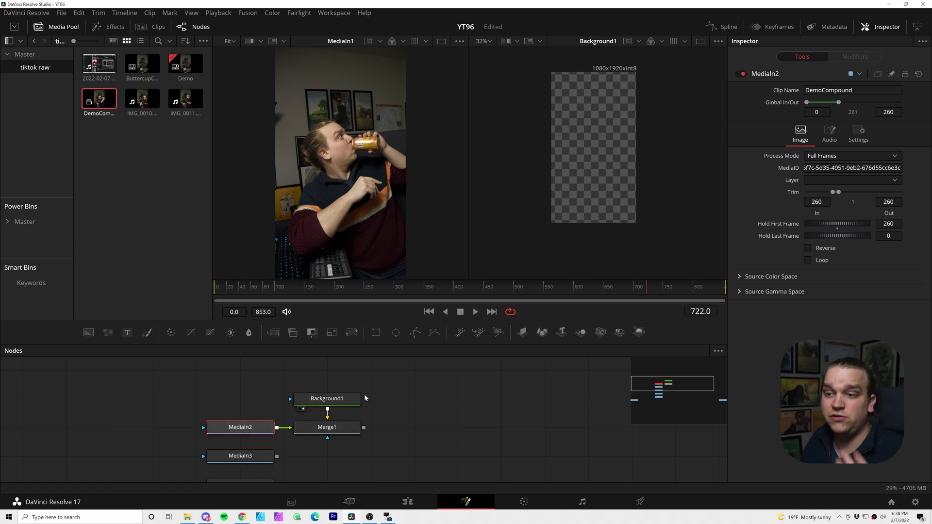
# Chain a merge for each of MediaIn3 to MediaIn6 below Merge1, and merge the combined result over MediaIn1 on the main connection
pyautogui.moveTo(409, 424); pyautogui.dragTo(355, 393)
pyautogui.moveTo(268, 449); pyautogui.dragTo(355, 422)
pyautogui.moveTo(383, 441); pyautogui.dragTo(380, 400)
pyautogui.moveTo(265, 438); pyautogui.dragTo(352, 409)
pyautogui.moveTo(267, 466); pyautogui.dragTo(390, 396)
pyautogui.moveTo(66, 435); pyautogui.dragTo(369, 406)
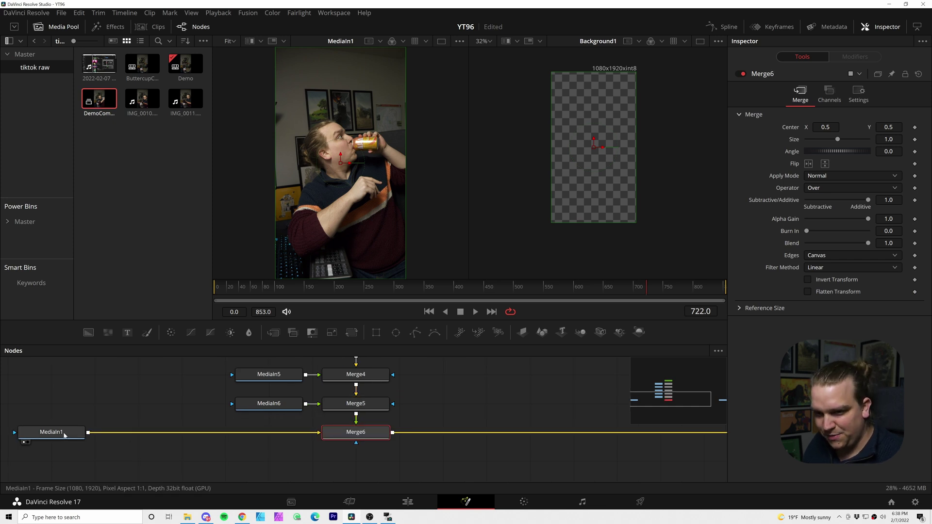
# Show MediaIn2 in the second viewer and move the playhead to its pose at frame 260
pyautogui.click(61, 436)
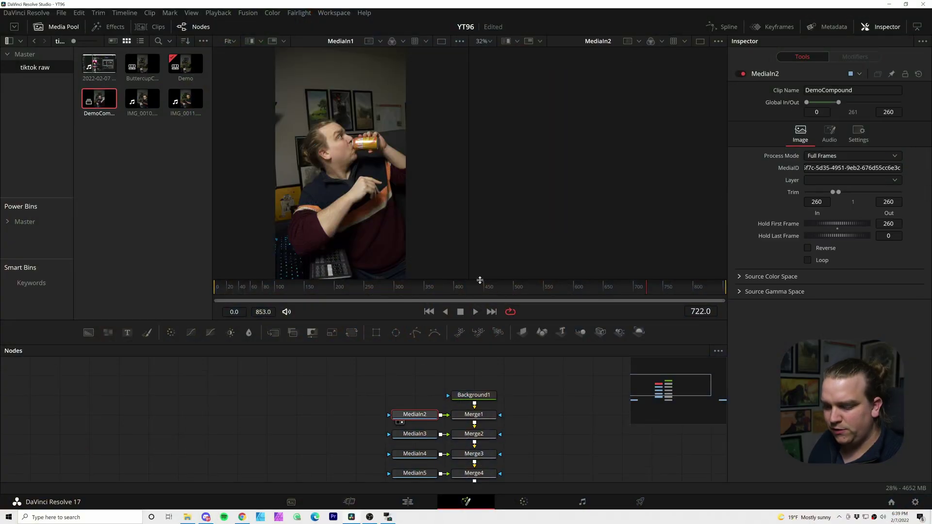
pyautogui.click(256, 288)
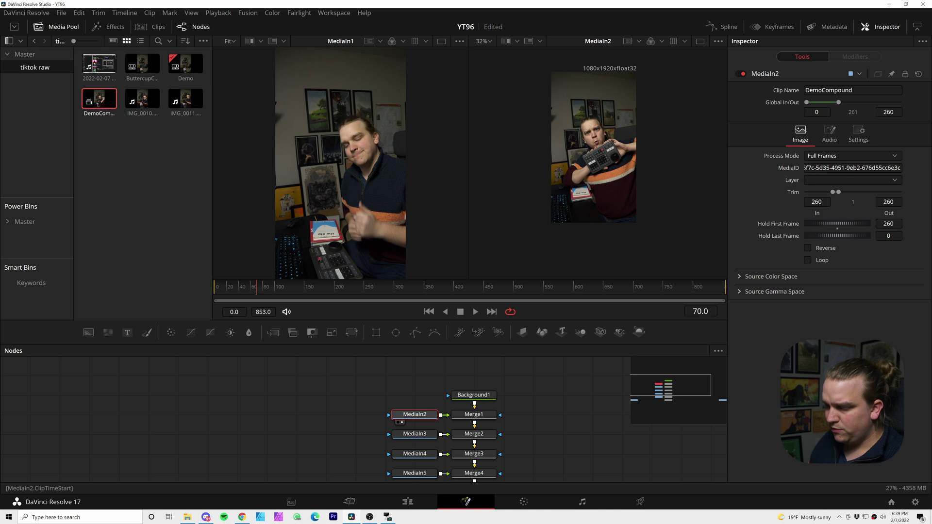
pyautogui.click(708, 314)
pyautogui.write('260')
pyautogui.press('Return')
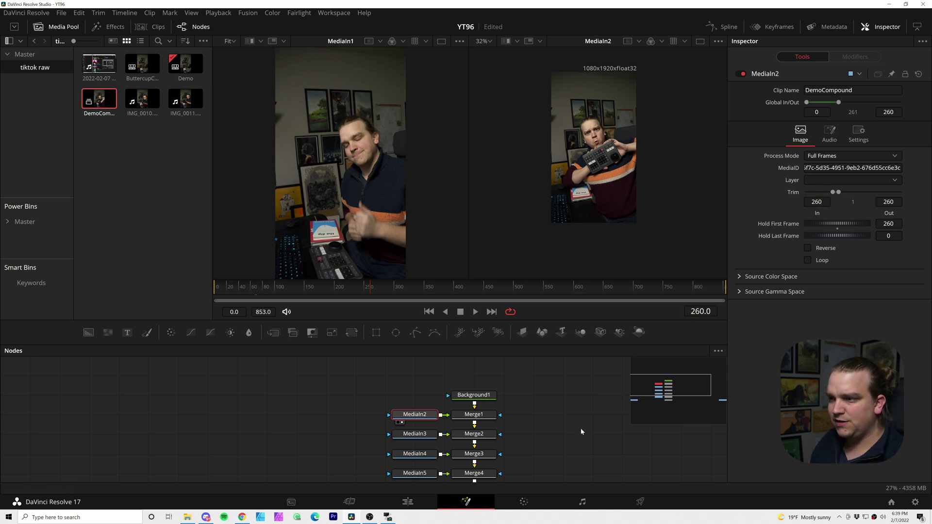
pyautogui.scroll(5, 545, 241)
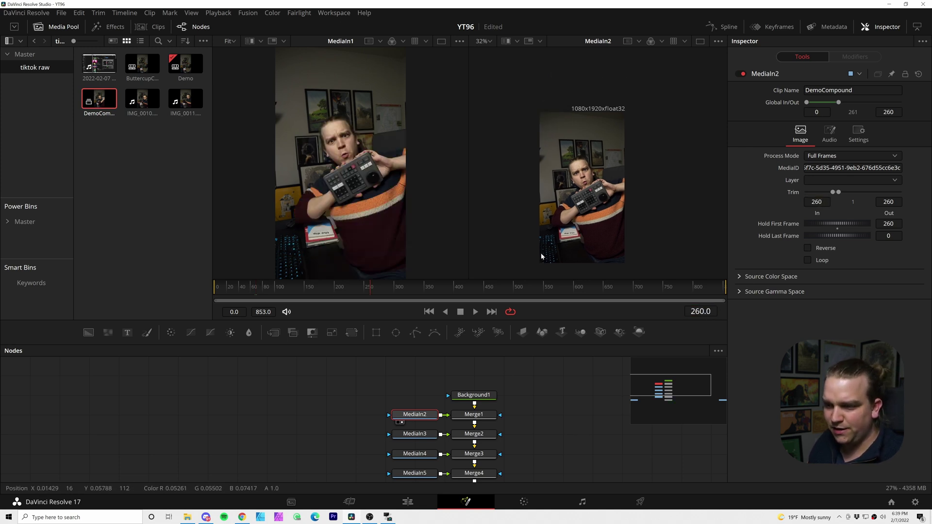
pyautogui.scroll(-2, 590, 208)
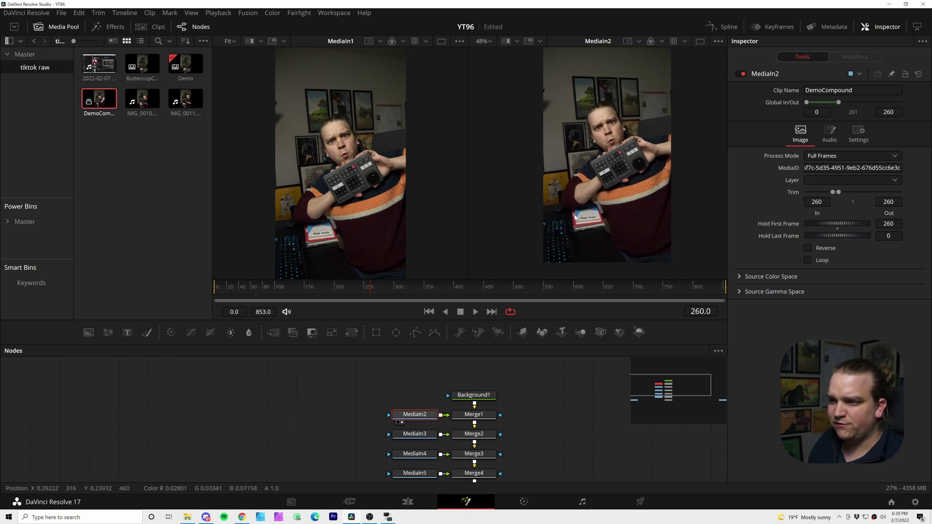
# Add a Polygon mask to MediaIn2 and trace a closed outline around the handheld keyboard panel
pyautogui.moveTo(392, 388); pyautogui.dragTo(365, 386)
pyautogui.scroll(3, 360, 383)
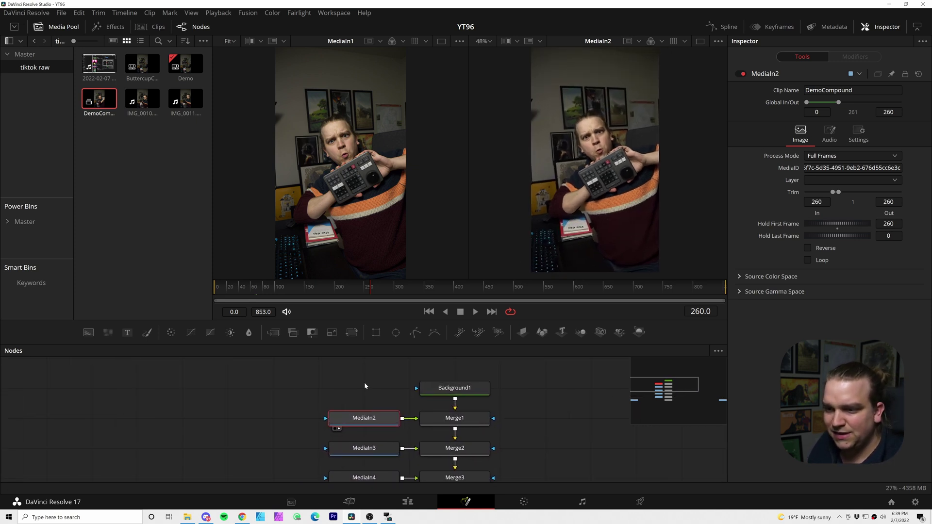
pyautogui.click(415, 333)
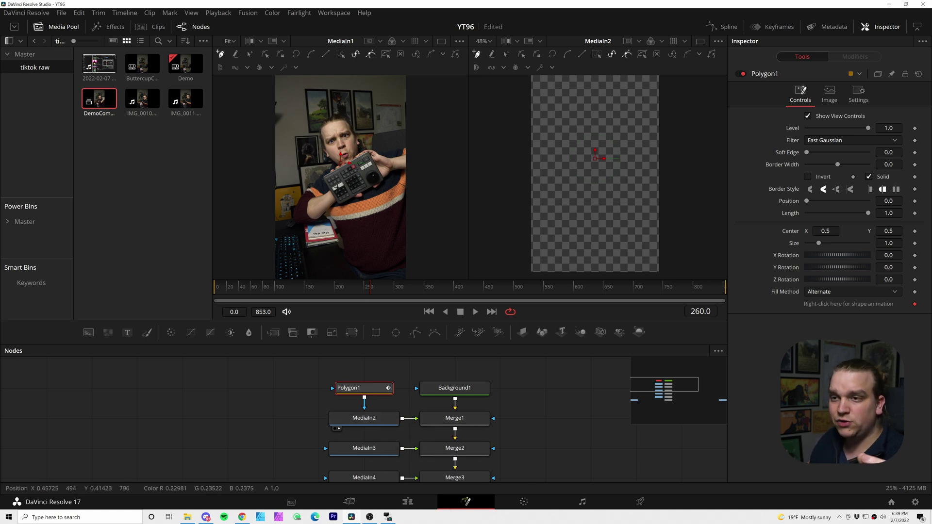
pyautogui.scroll(5, 337, 185)
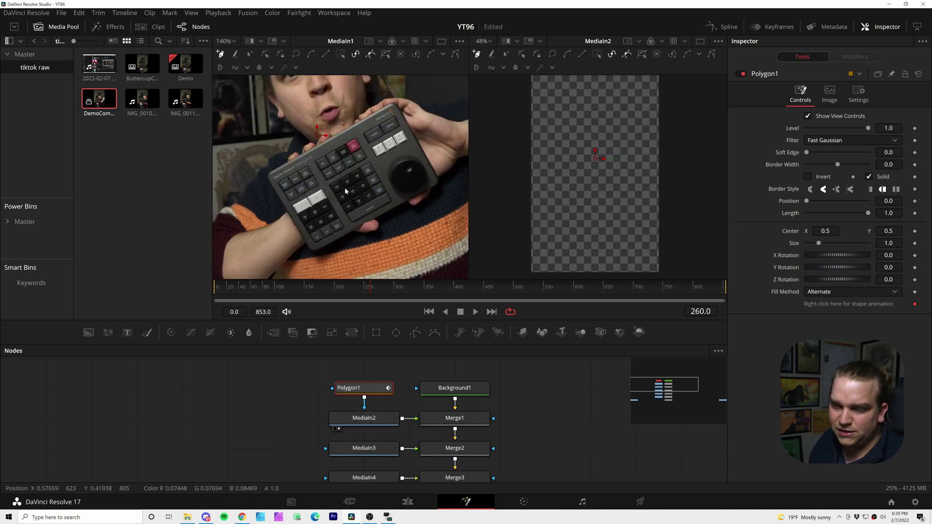
pyautogui.scroll(1, 344, 187)
pyautogui.moveTo(344, 188); pyautogui.dragTo(346, 197)
pyautogui.scroll(-1, 346, 197)
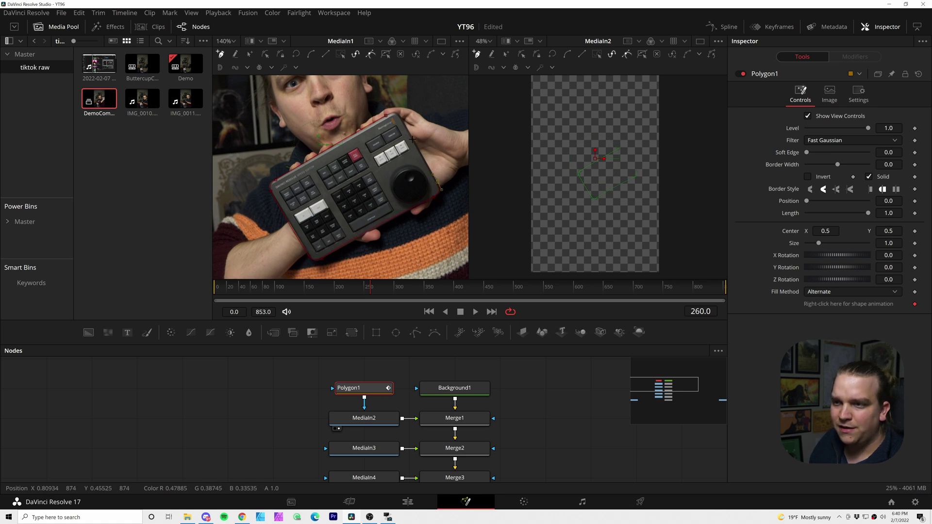
pyautogui.click(388, 114)
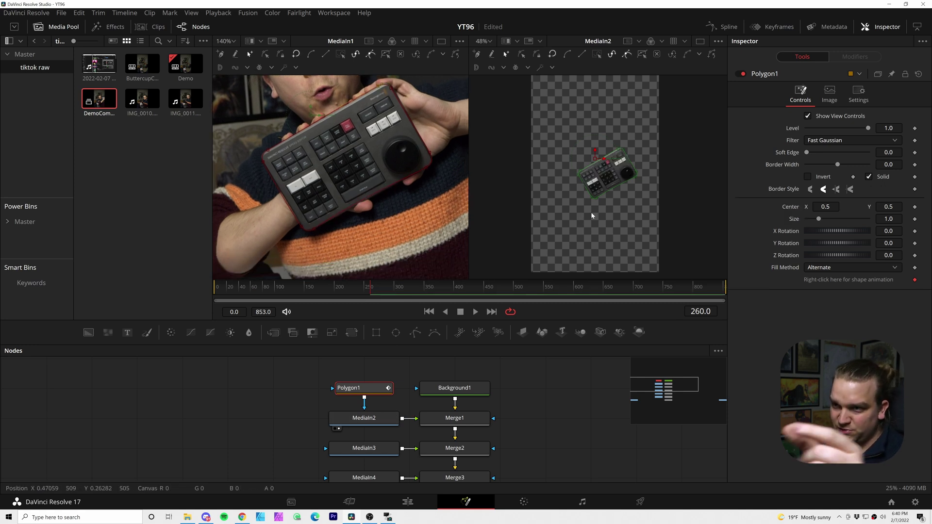
# Inspect the masked keyboard cutout and load Merge1 in the second viewer
pyautogui.scroll(3, 591, 215)
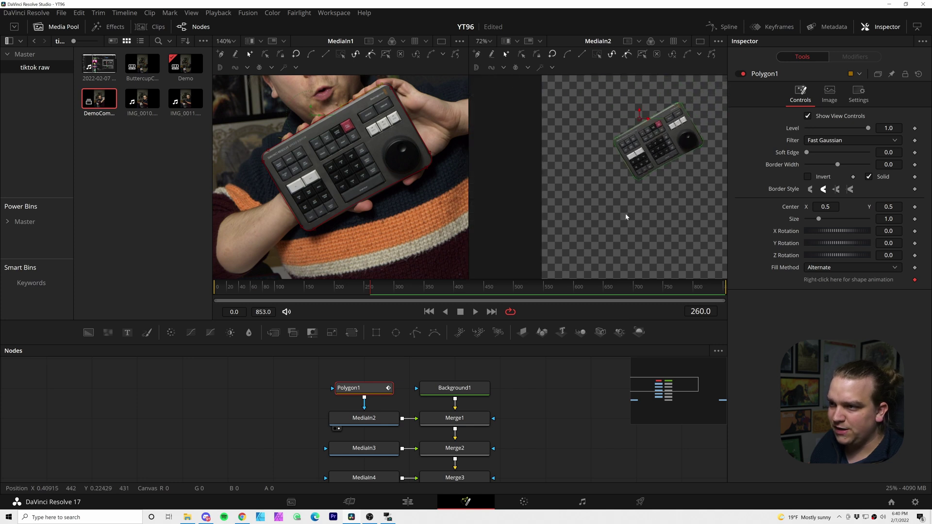
pyautogui.scroll(-3, 582, 235)
pyautogui.click(454, 418)
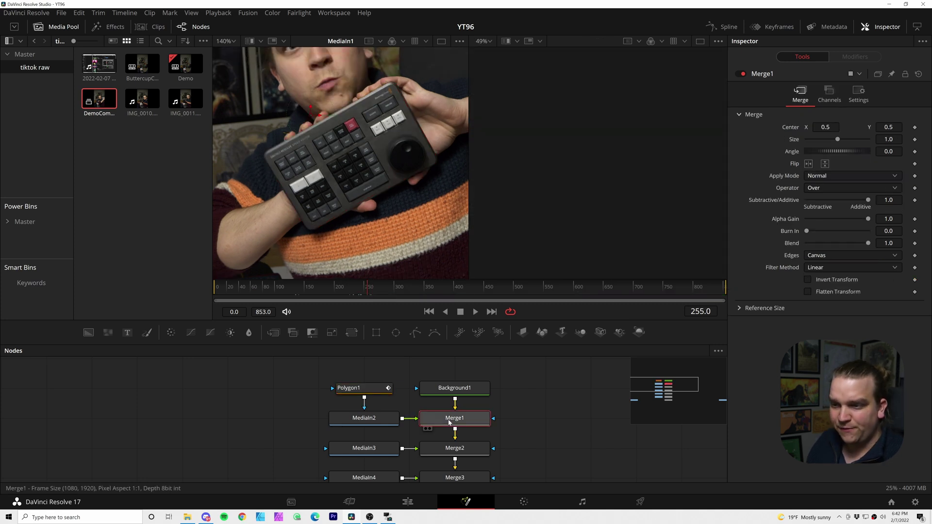
pyautogui.press('2')
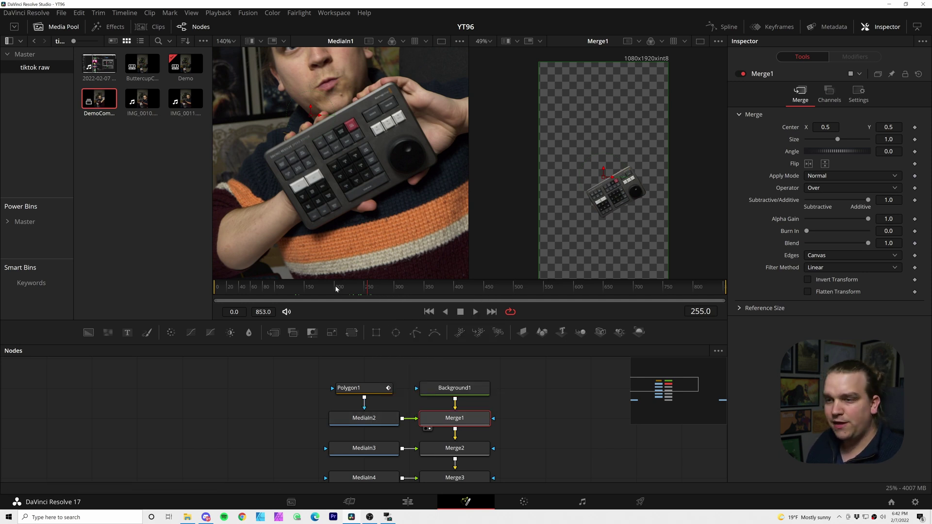
# Scrub through the frames around the keyboard pose to check the MediaIn2 cutout in Merge1
pyautogui.moveTo(331, 289); pyautogui.dragTo(339, 289)
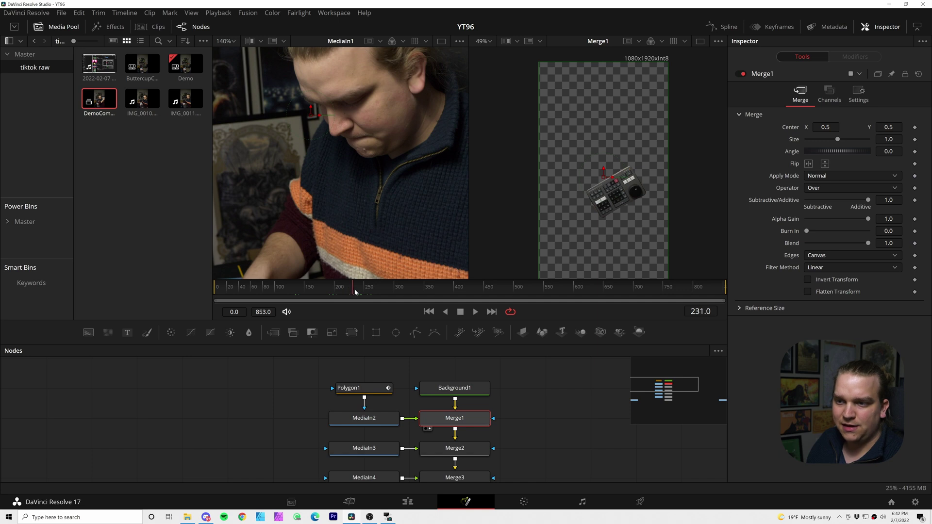
pyautogui.moveTo(354, 291); pyautogui.dragTo(378, 289)
pyautogui.scroll(-1, 561, 391)
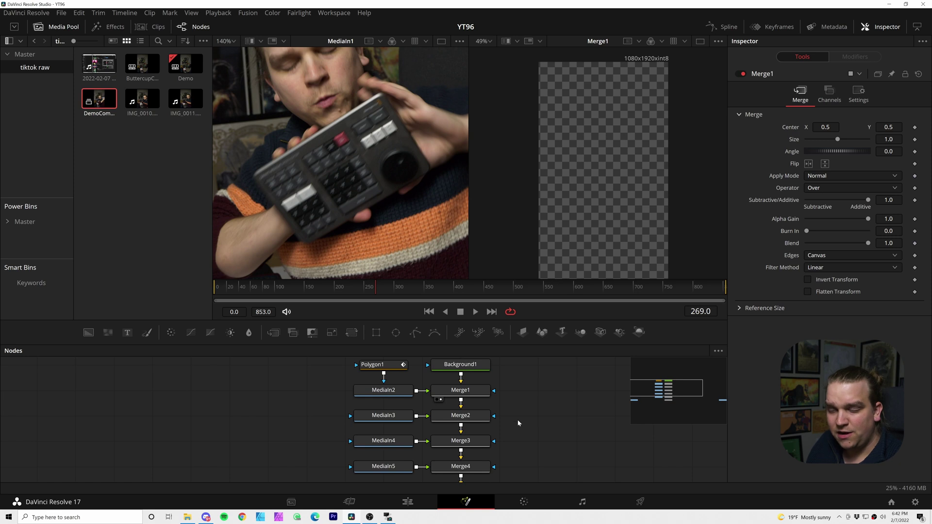
# Add a Polygon node beside MediaIn3 and place copies of it beside MediaIn4, MediaIn5 and MediaIn6
pyautogui.scroll(-2, 514, 417)
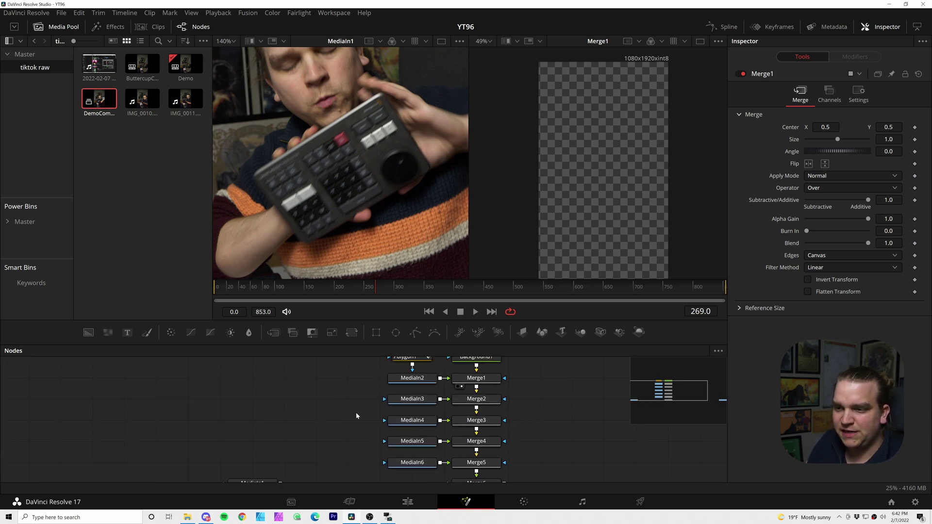
pyautogui.click(415, 332)
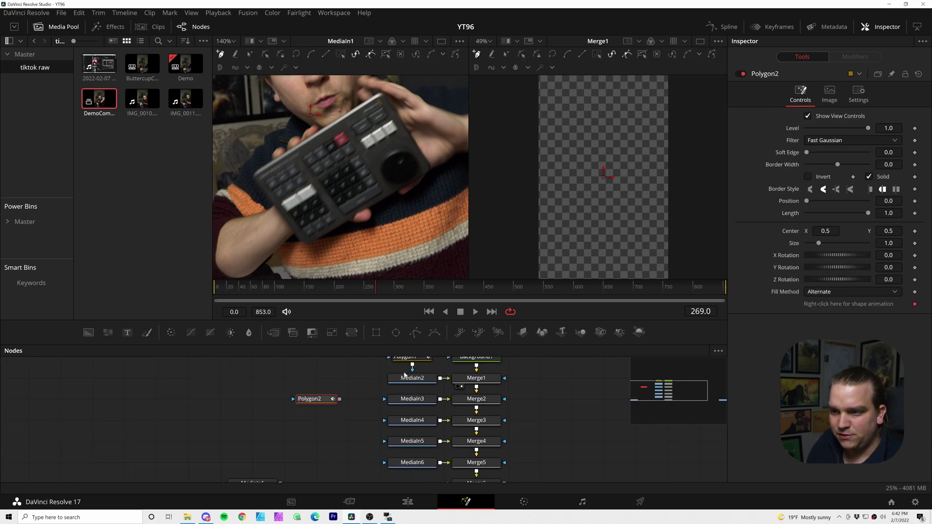
pyautogui.moveTo(314, 403); pyautogui.dragTo(346, 402)
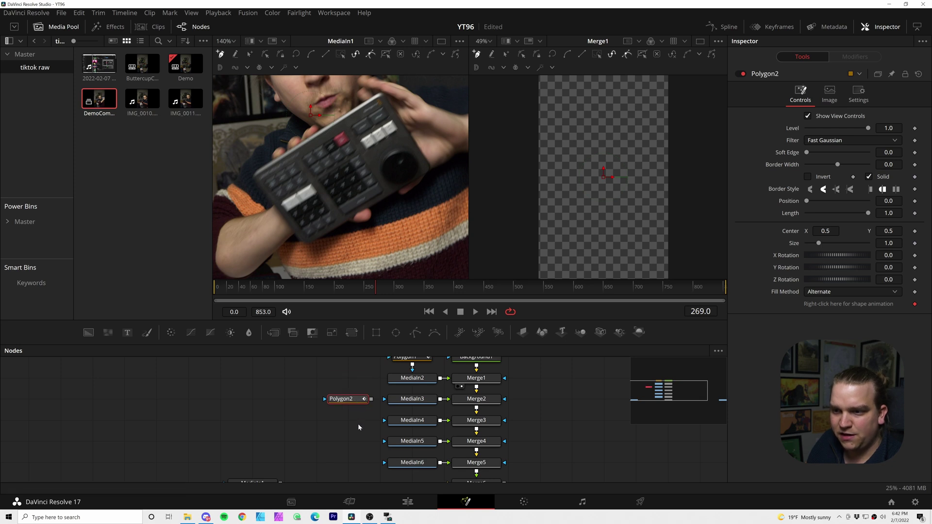
pyautogui.hotkey('ctrl', 'v')
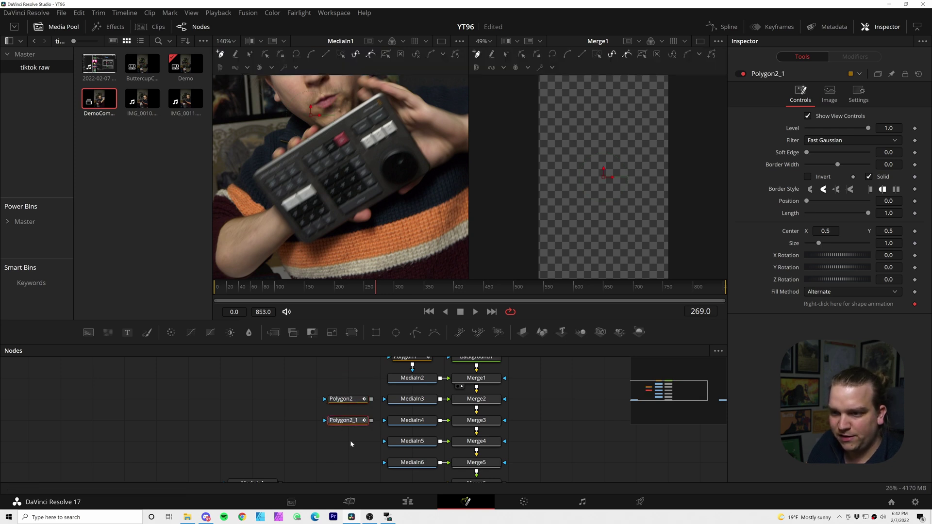
pyautogui.hotkey('ctrl', 'v')
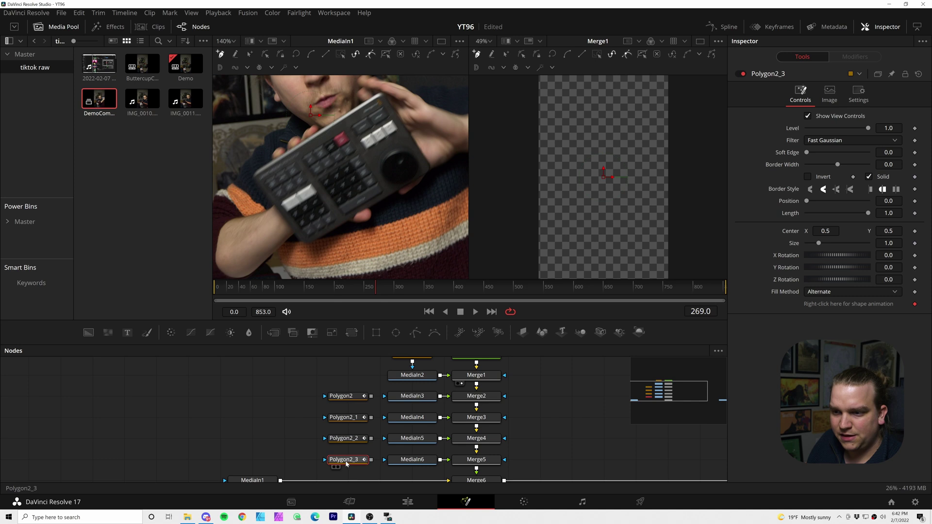
# Chain an extra Polygon copy into the one beside MediaIn4, and connect the polygons as masks of MediaIn3 to MediaIn6
pyautogui.click(405, 420)
pyautogui.press('1')
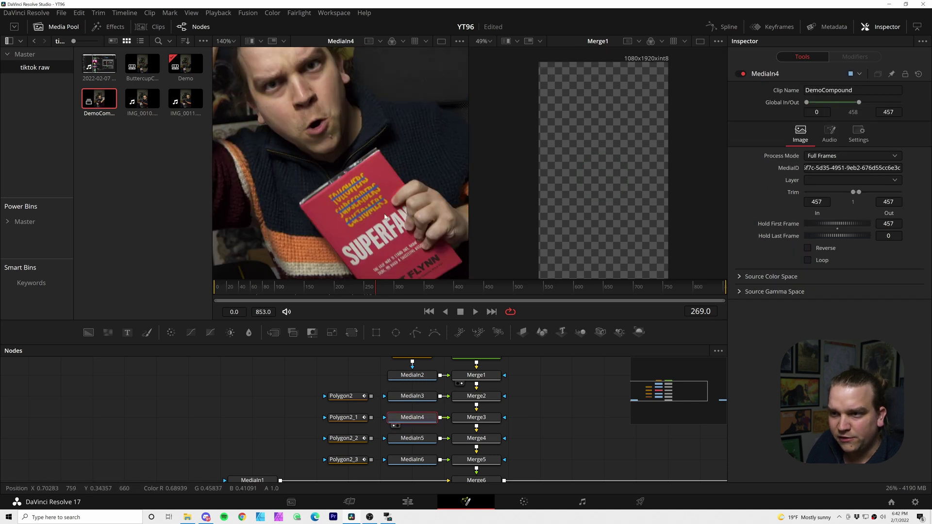
pyautogui.scroll(-5, 335, 257)
pyautogui.scroll(1, 334, 268)
pyautogui.hotkey('ctrl', 'v')
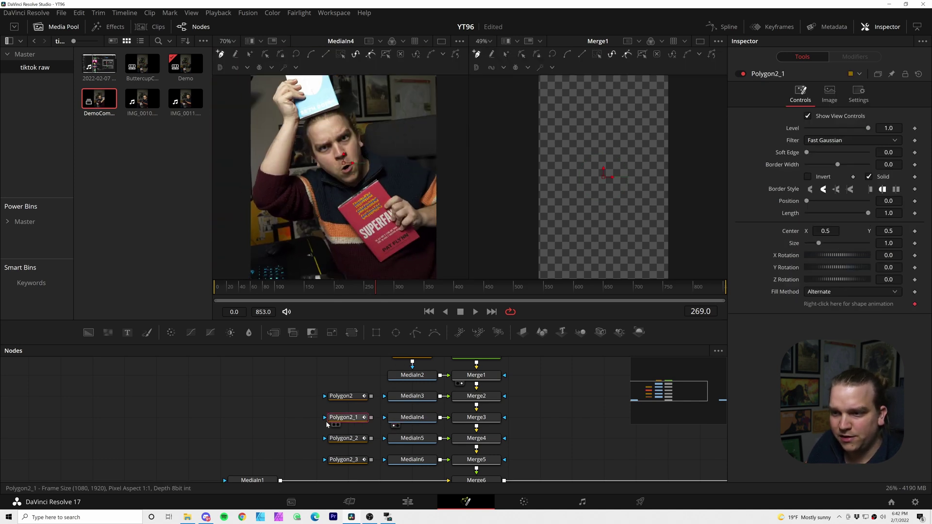
pyautogui.moveTo(307, 417); pyautogui.dragTo(324, 417)
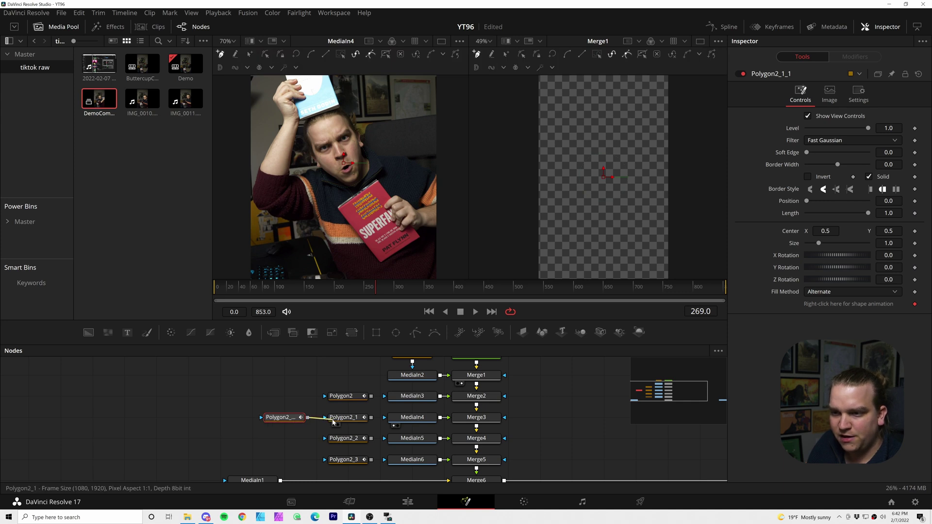
pyautogui.moveTo(371, 396); pyautogui.dragTo(392, 398)
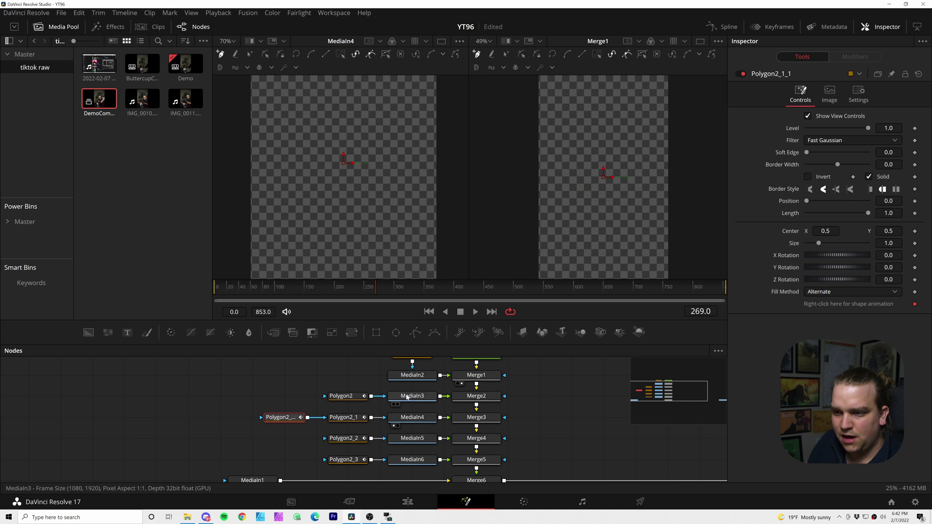
# Move the playhead to MediaIn3's held frame 327 and show the original MediaIn1 in the first viewer
pyautogui.click(406, 397)
pyautogui.click(700, 311)
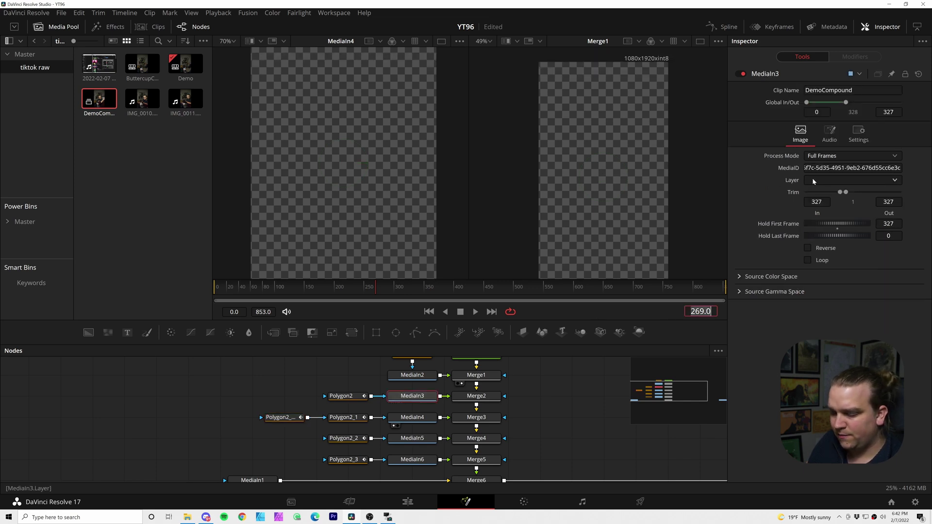
pyautogui.write('327')
pyautogui.press('Return')
pyautogui.scroll(-2, 588, 426)
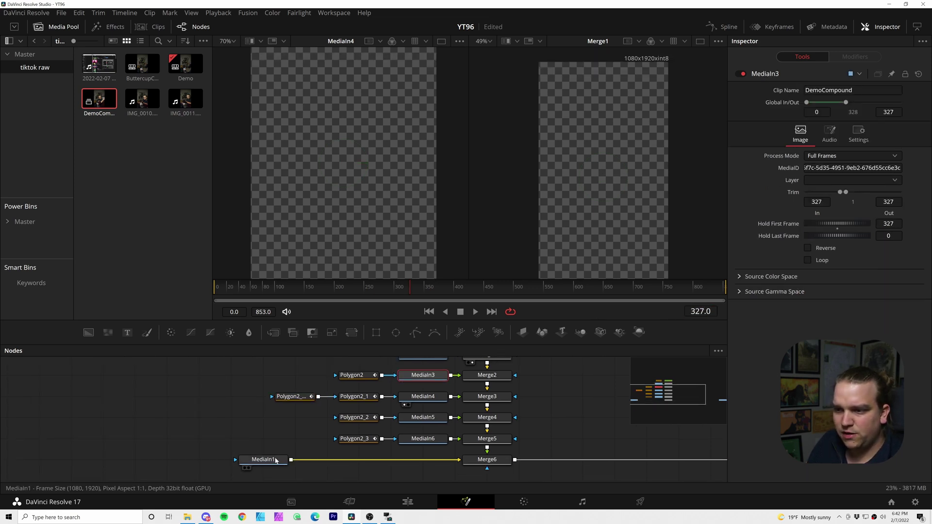
pyautogui.click(275, 460)
pyautogui.press('1')
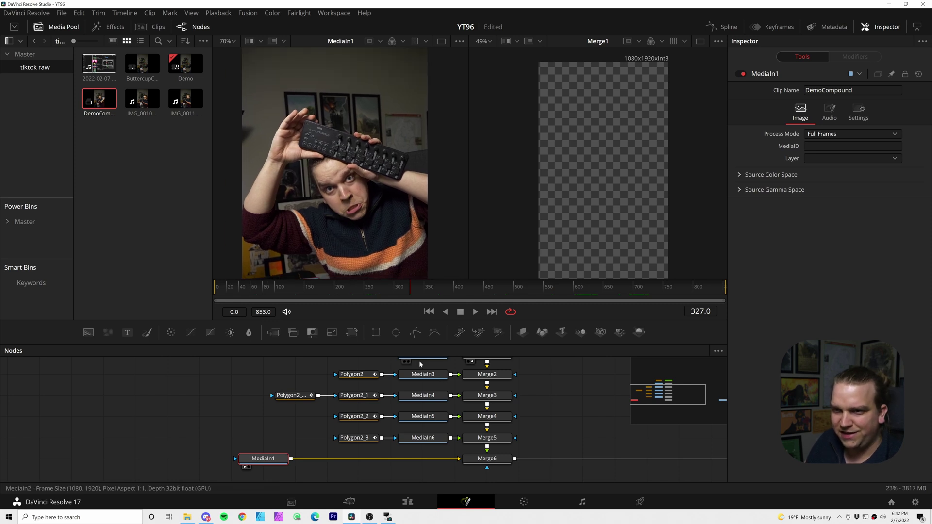
pyautogui.click(420, 376)
pyautogui.scroll(4, 312, 215)
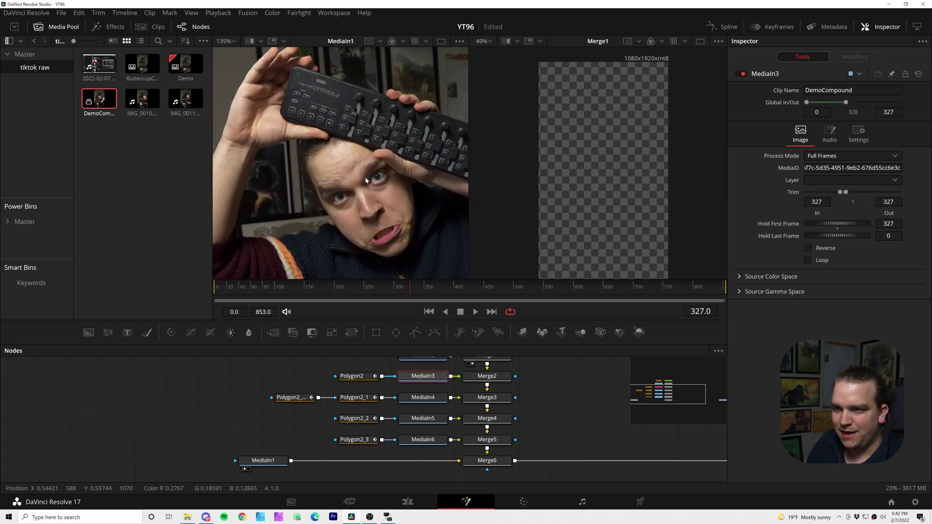
# Trace a closed Polygon2 outline around the black controller held overhead and show the masked MediaIn3 in the second viewer
pyautogui.click(351, 377)
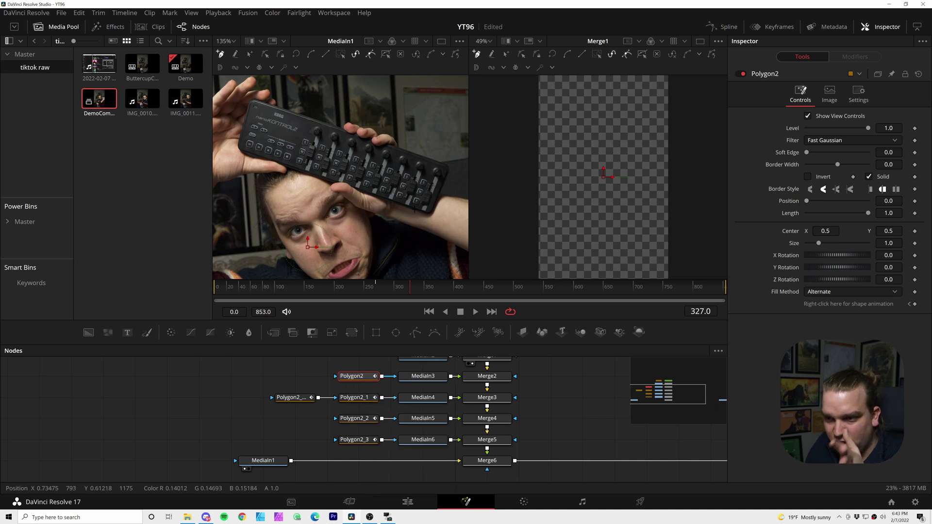
pyautogui.click(345, 130)
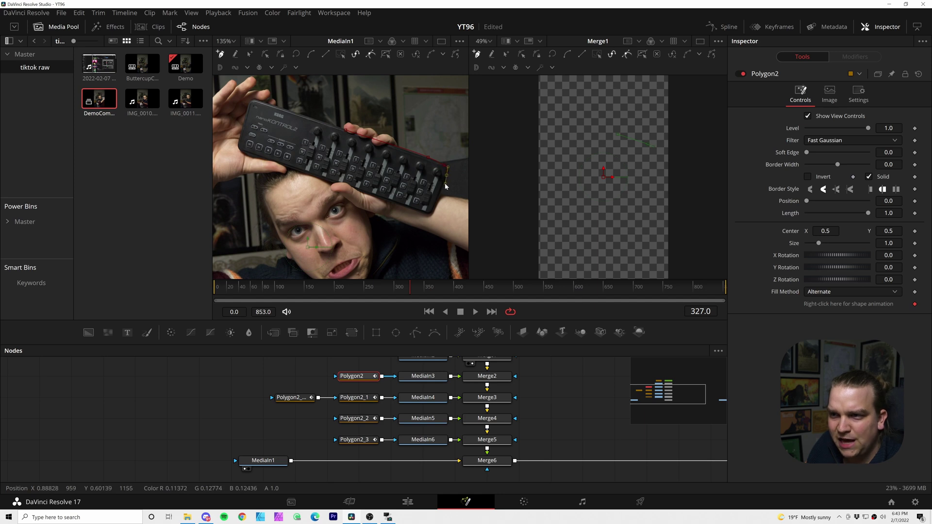
pyautogui.moveTo(252, 162); pyautogui.dragTo(331, 182)
pyautogui.click(324, 172)
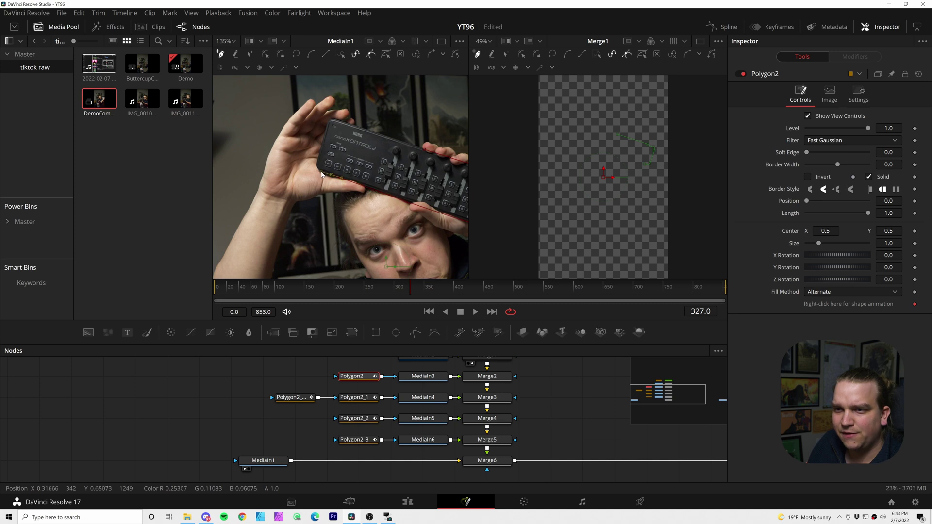
pyautogui.click(338, 125)
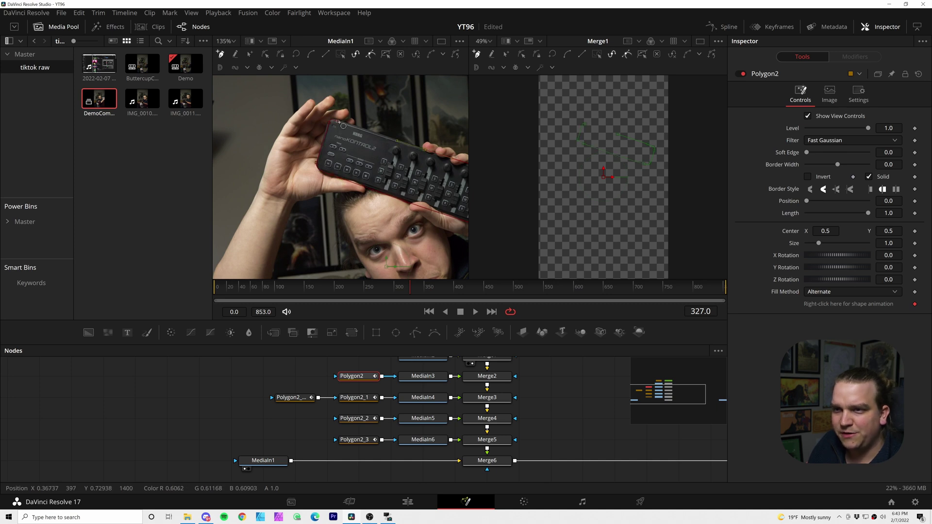
pyautogui.click(339, 123)
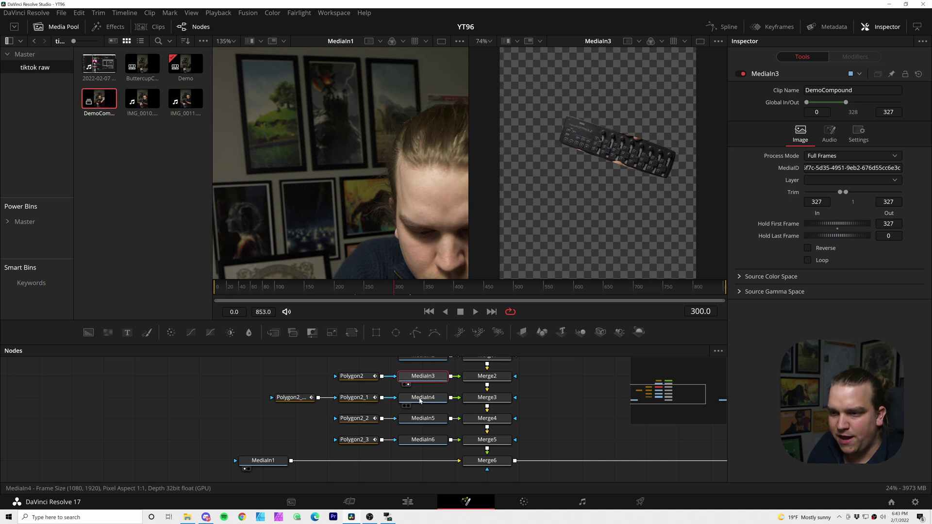
# Show MediaIn4 in the second viewer and move the playhead to its held frame 457
pyautogui.click(421, 398)
pyautogui.click(703, 311)
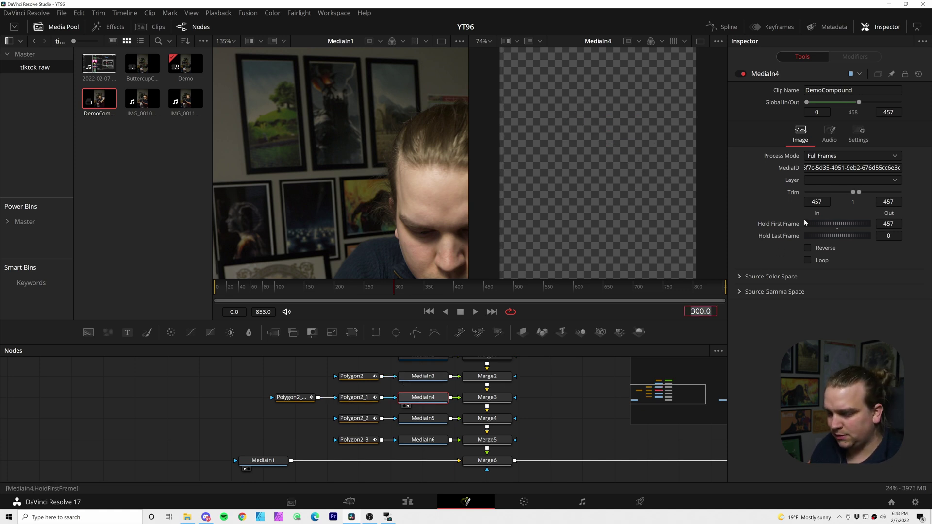
pyautogui.write('457')
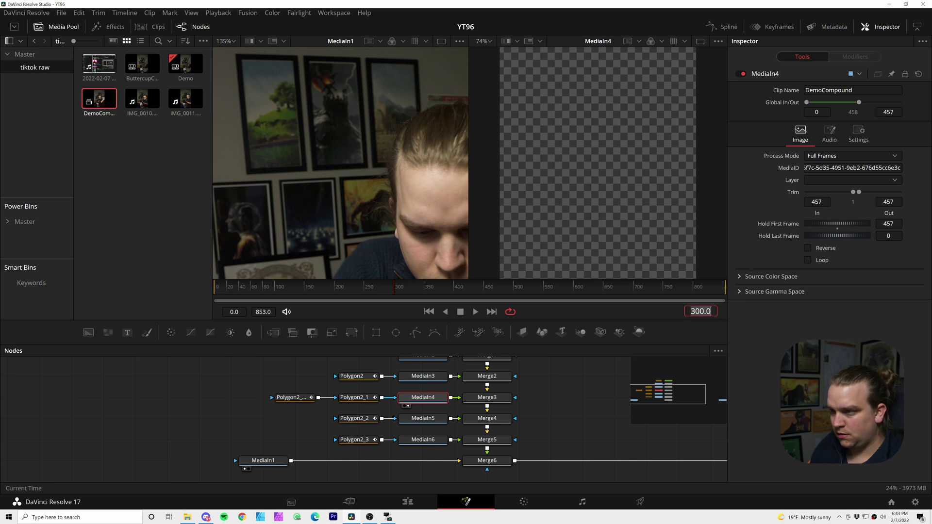
pyautogui.press('Return')
pyautogui.scroll(-5, 302, 158)
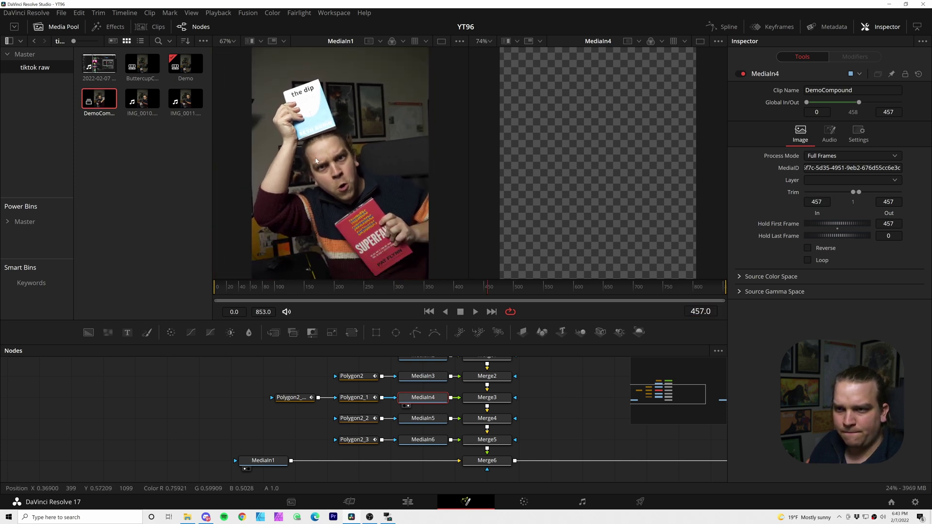
# Trace a closed outline around the raised "the dip" book with the extra polygon Polygon2_1_1
pyautogui.click(302, 400)
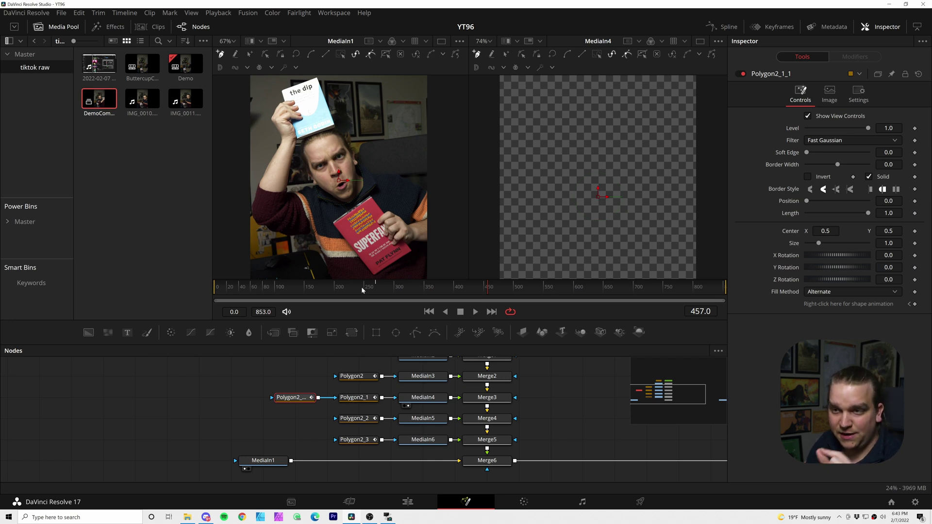
pyautogui.moveTo(318, 176); pyautogui.dragTo(357, 199)
pyautogui.scroll(3, 357, 198)
pyautogui.moveTo(332, 146); pyautogui.dragTo(353, 204)
pyautogui.click(345, 196)
pyautogui.click(406, 175)
pyautogui.click(377, 93)
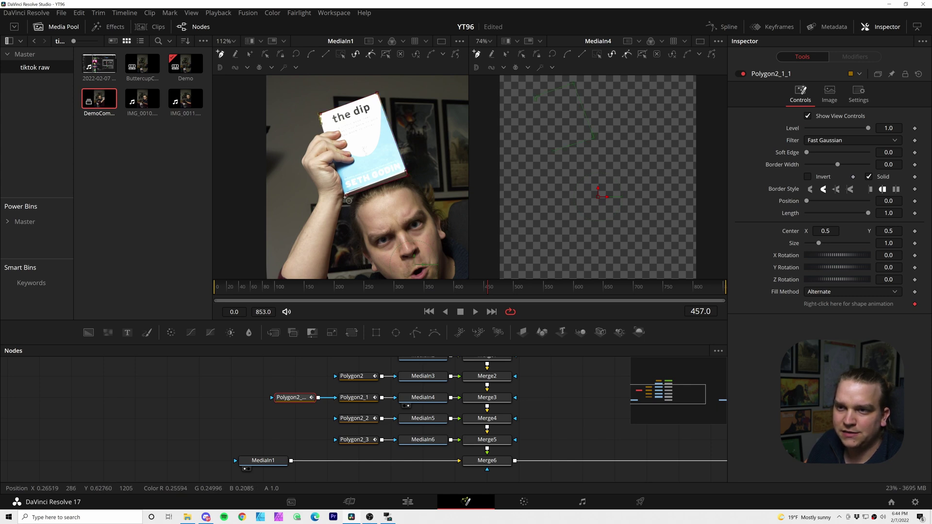
pyautogui.click(347, 199)
pyautogui.moveTo(320, 206); pyautogui.dragTo(343, 197)
# Trace a closed outline around the red book at chest height with MediaIn4's polygon Polygon2_1
pyautogui.moveTo(421, 271); pyautogui.dragTo(314, 122)
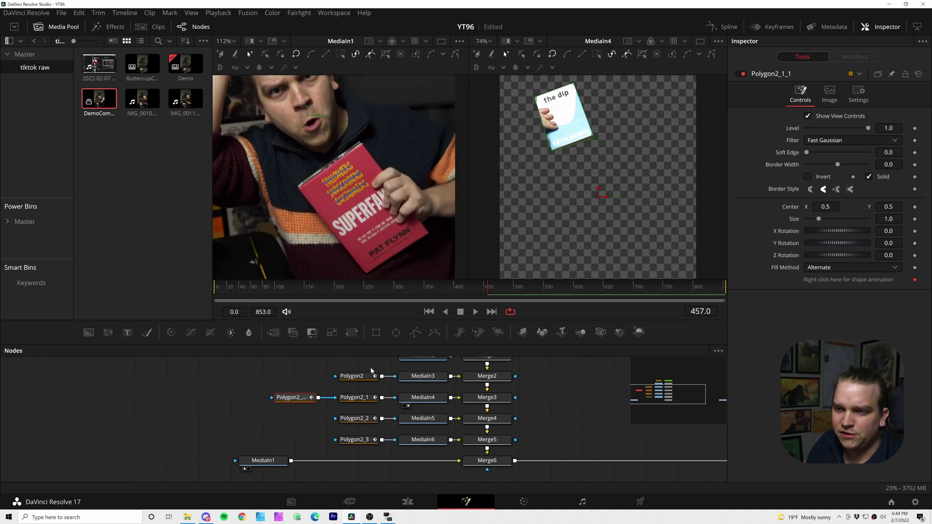
pyautogui.click(365, 398)
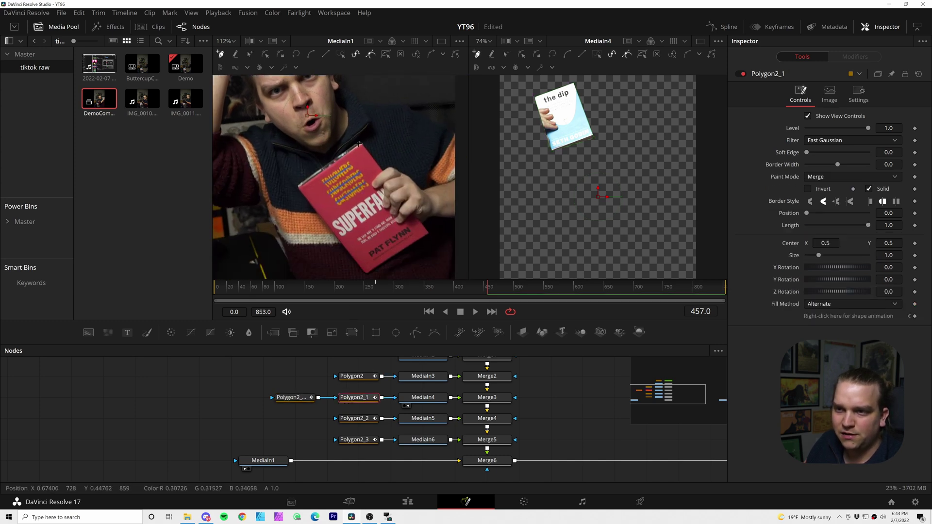
pyautogui.click(300, 185)
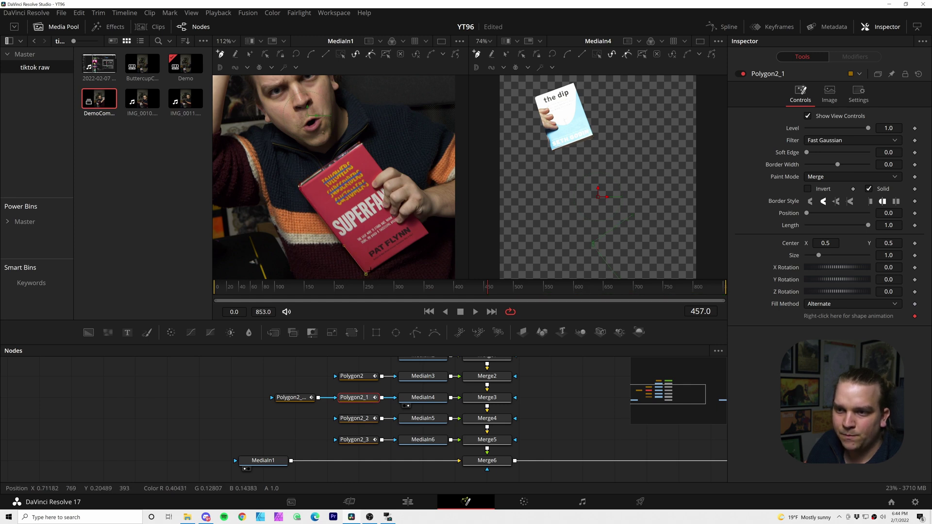
pyautogui.click(427, 233)
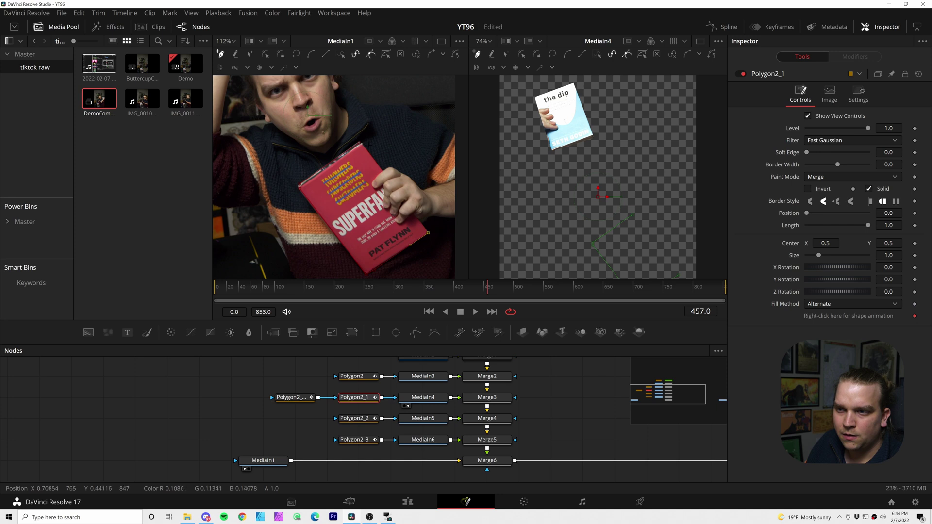
pyautogui.click(360, 143)
pyautogui.hotkey('ctrl', 'f')
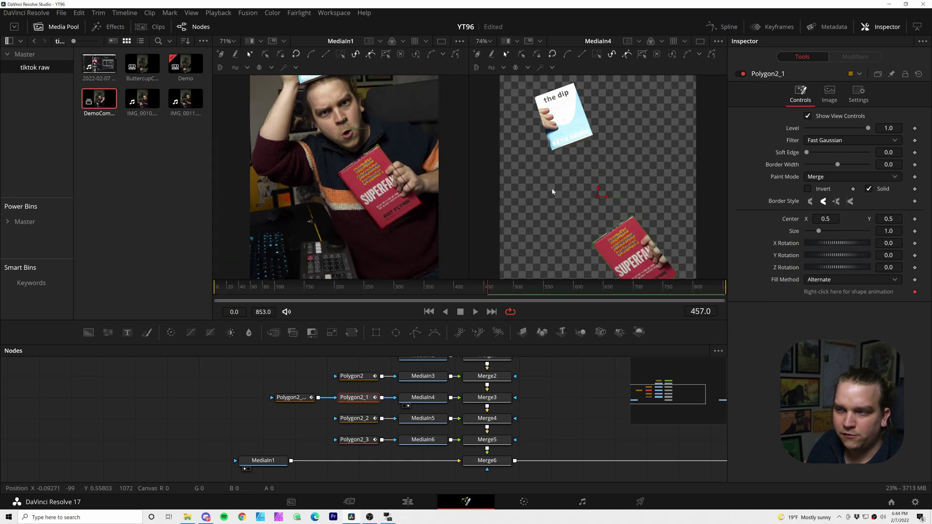
pyautogui.hotkey('ctrl', 'f')
# Show MediaIn5 in the second viewer, go to frame 625 and trace a closed Polygon2_2 outline around the laptop
pyautogui.click(446, 416)
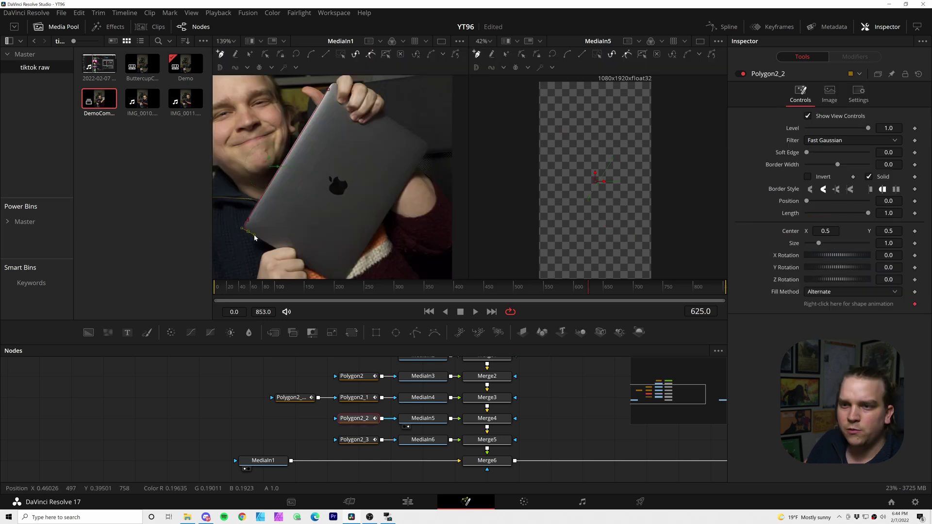
pyautogui.moveTo(296, 238); pyautogui.dragTo(285, 214)
pyautogui.click(322, 258)
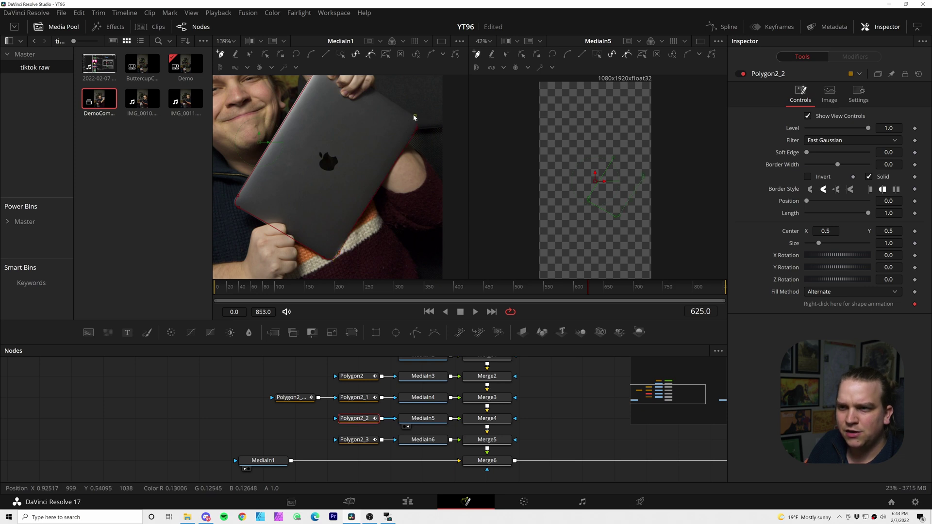
pyautogui.scroll(3, 398, 117)
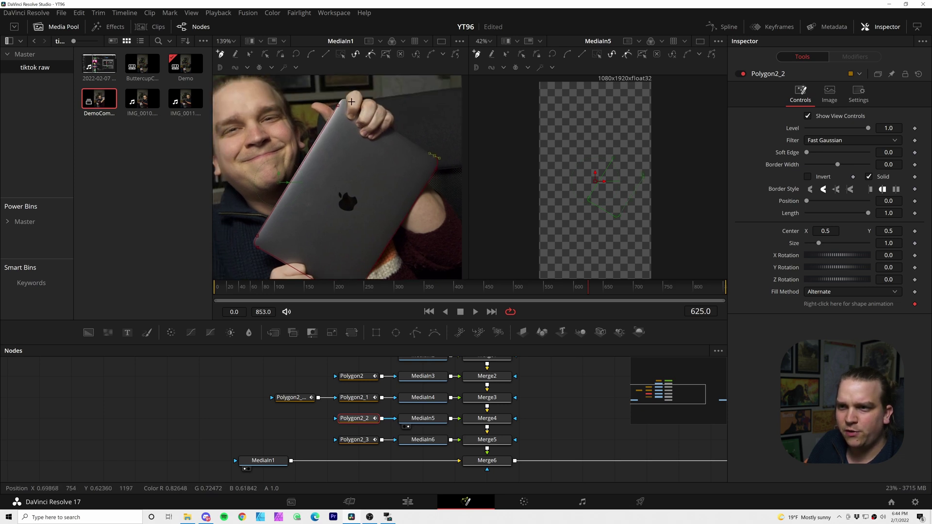
pyautogui.click(340, 105)
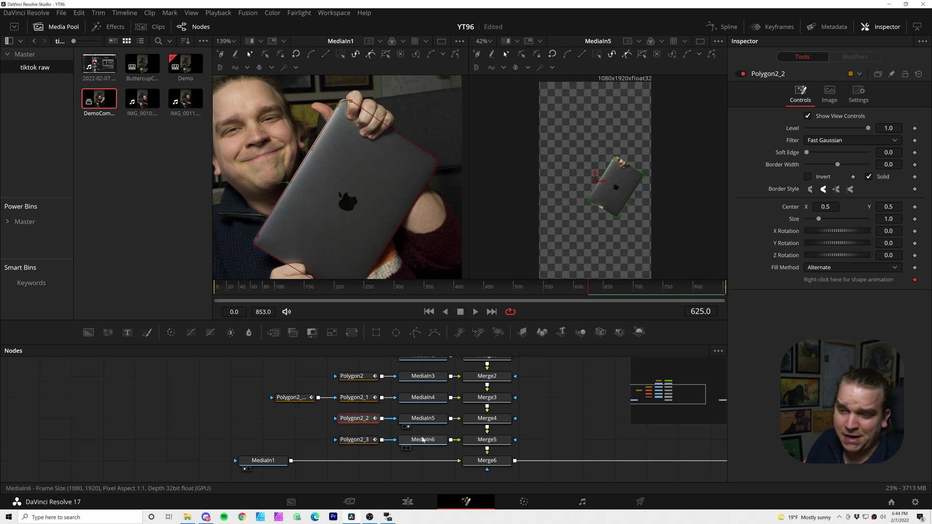
# Show MediaIn6 in the second viewer and move the playhead to its held frame 722
pyautogui.click(423, 439)
pyautogui.press('2')
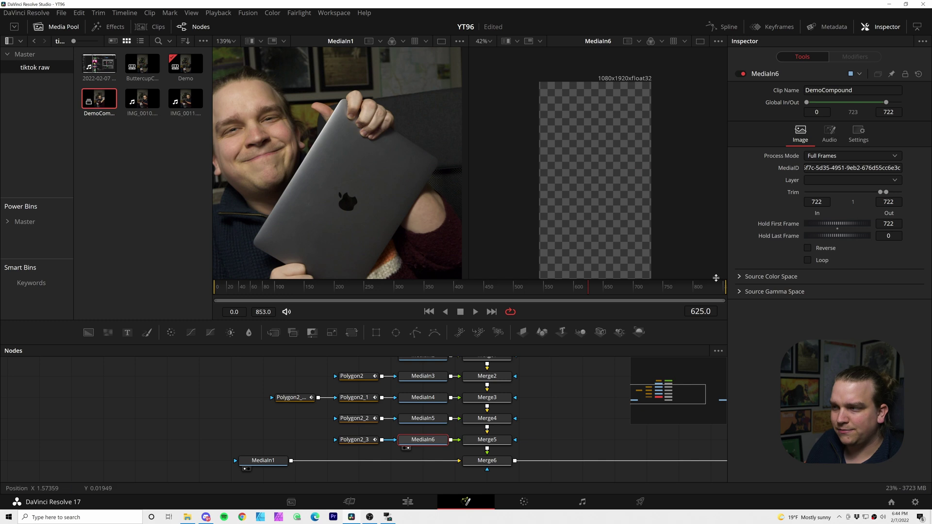
pyautogui.hotkey('ctrl', 'c')
pyautogui.doubleClick(701, 312)
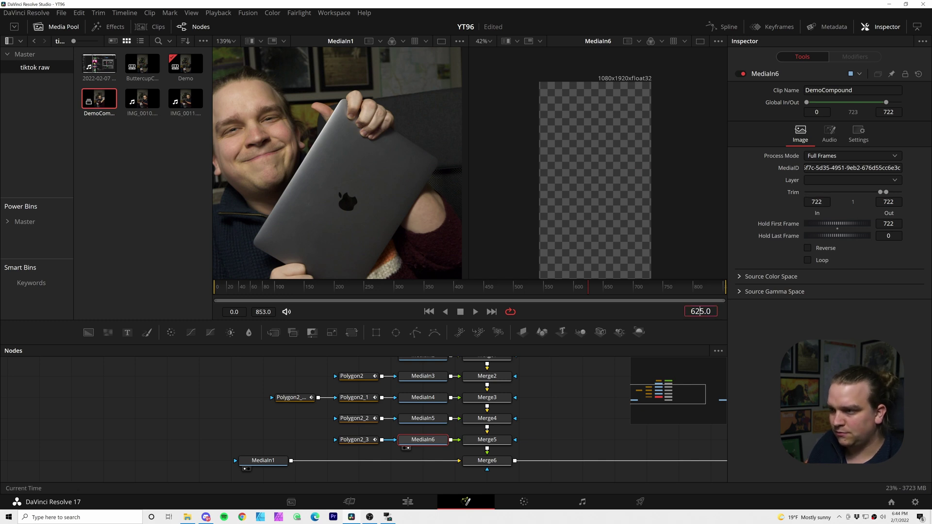
pyautogui.hotkey('ctrl', 'v')
pyautogui.press('Return')
pyautogui.scroll(-3, 400, 233)
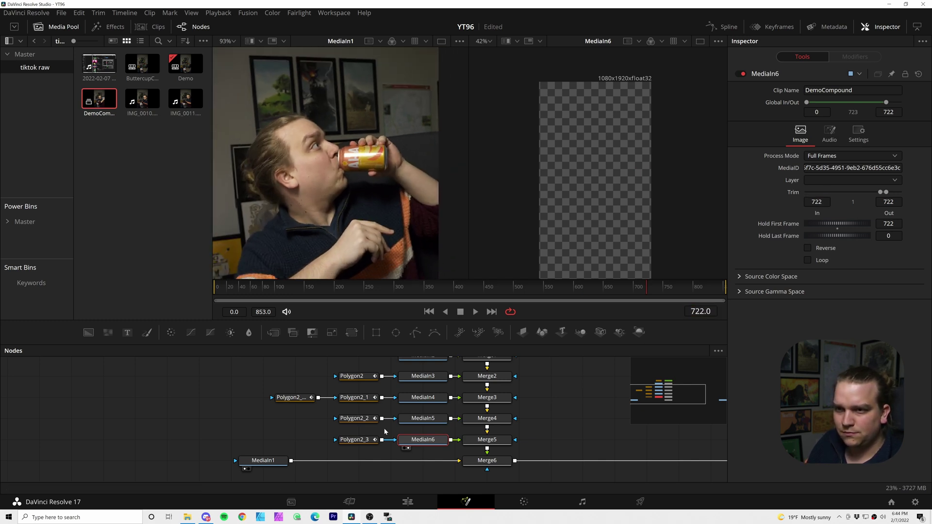
# Trace a closed Polygon2_3 outline around the head and the drink can, and save the project
pyautogui.click(354, 439)
pyautogui.moveTo(346, 168); pyautogui.dragTo(364, 174)
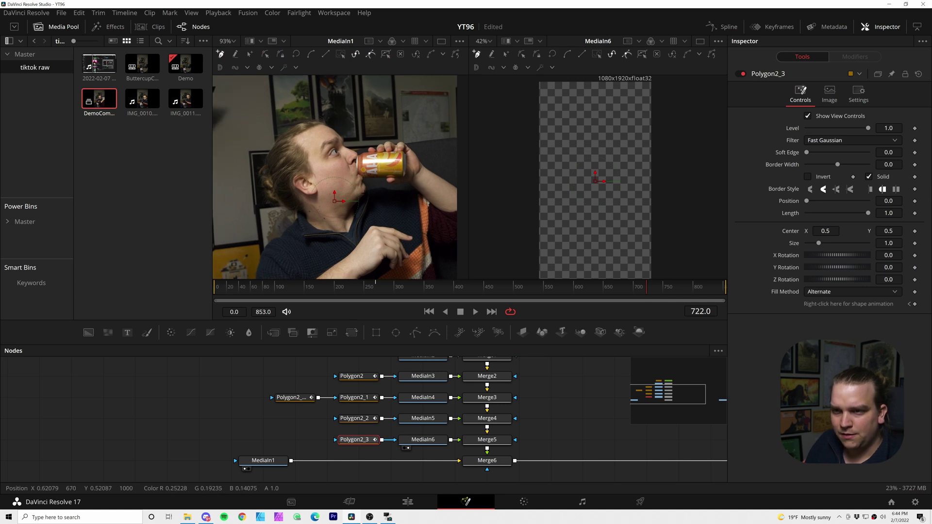
pyautogui.click(365, 198)
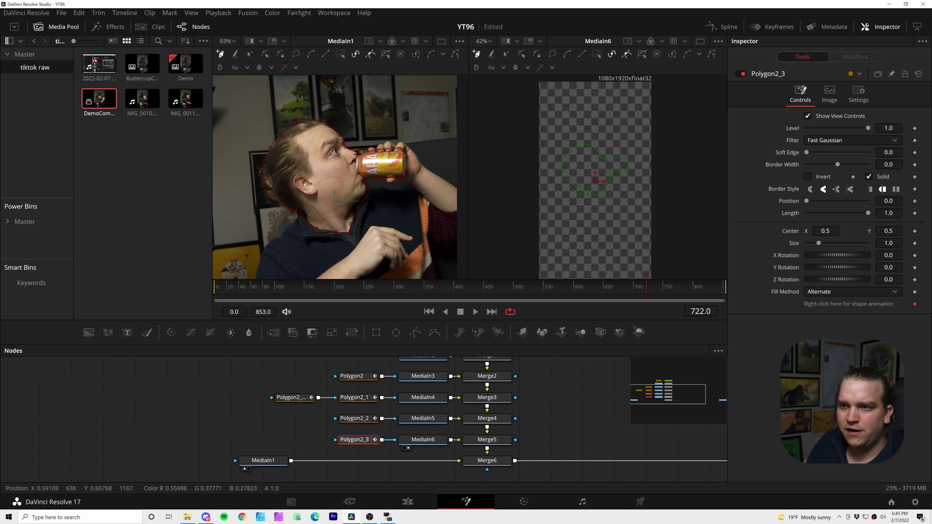
pyautogui.click(362, 158)
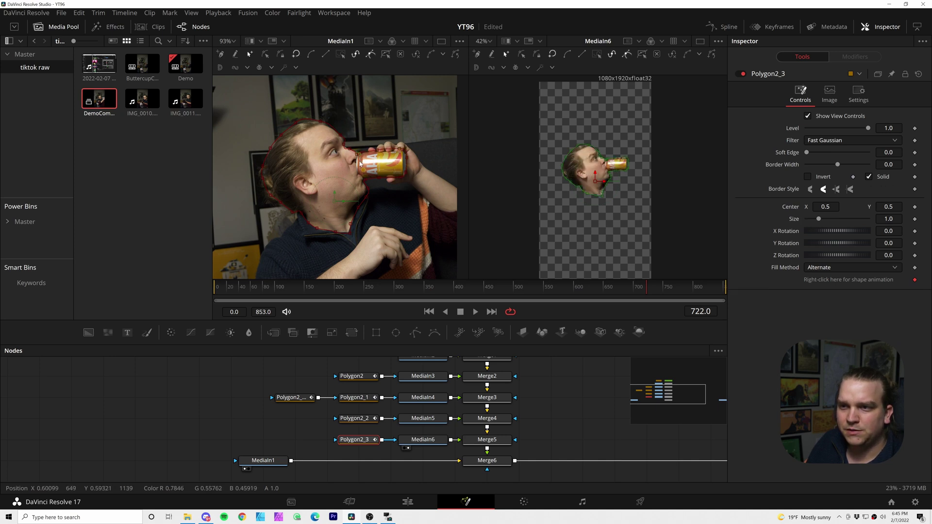
pyautogui.scroll(2, 624, 246)
pyautogui.scroll(-2, 623, 245)
pyautogui.hotkey('ctrl', 's')
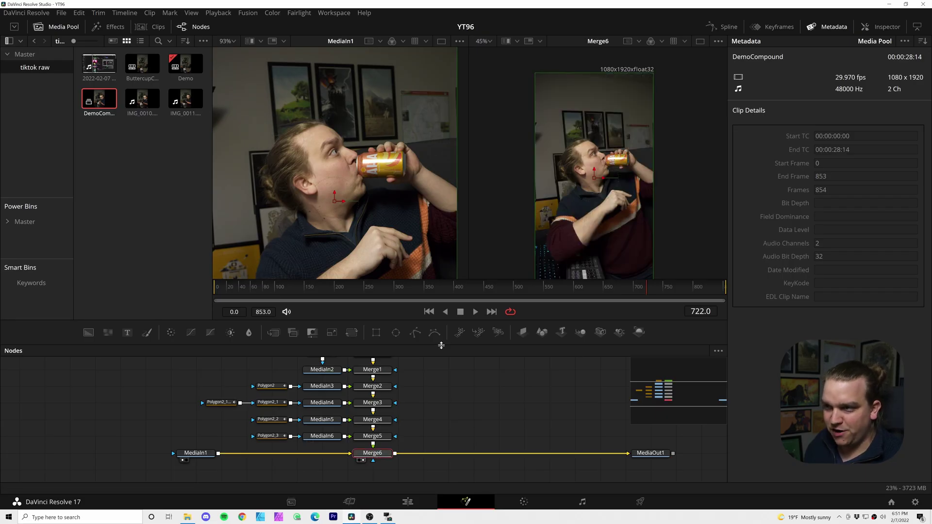
# Scrub the Merge6 composite from frame 0 to frame 297 to check the frozen objects over the original clip
pyautogui.click(215, 291)
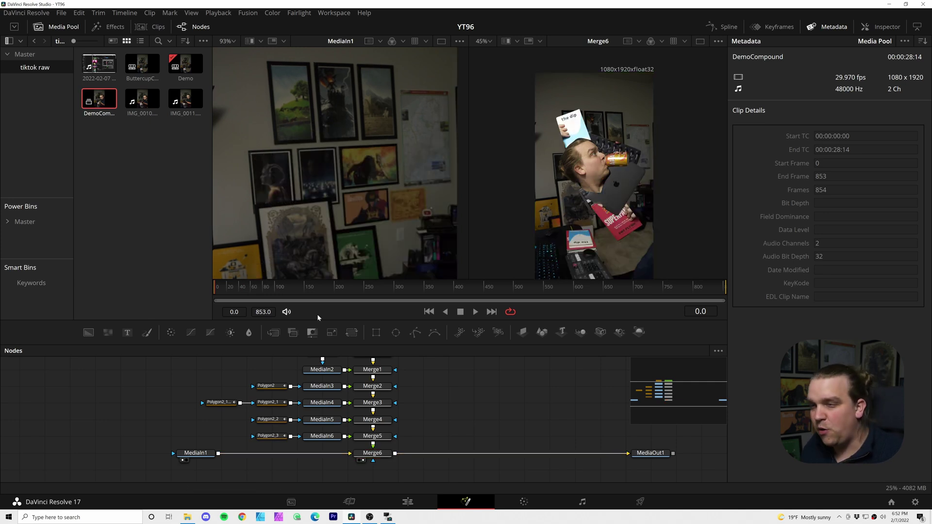
pyautogui.click(305, 289)
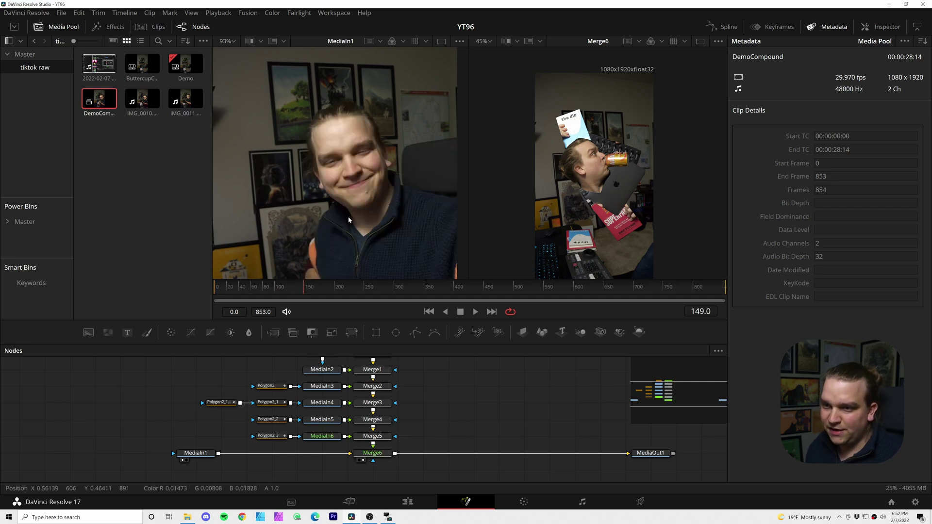
pyautogui.scroll(-5, 394, 256)
pyautogui.moveTo(378, 290); pyautogui.dragTo(392, 290)
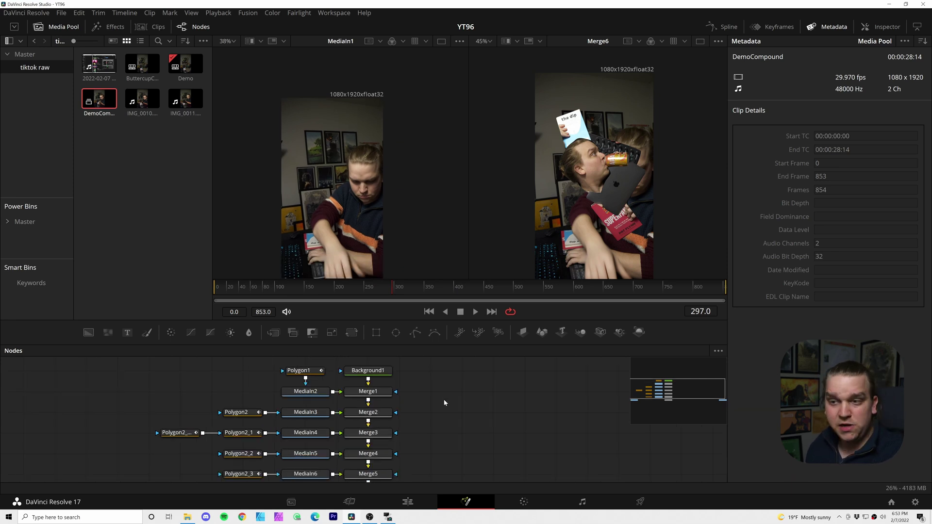
# Open the Inspector and keyframe Merge1's Center at MediaIn2's held frame 260
pyautogui.scroll(3, 422, 405)
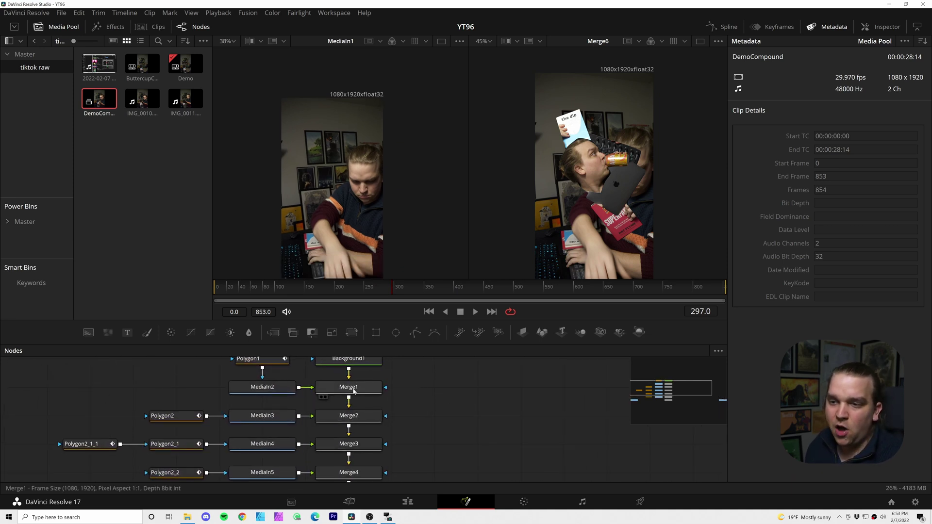
pyautogui.click(345, 387)
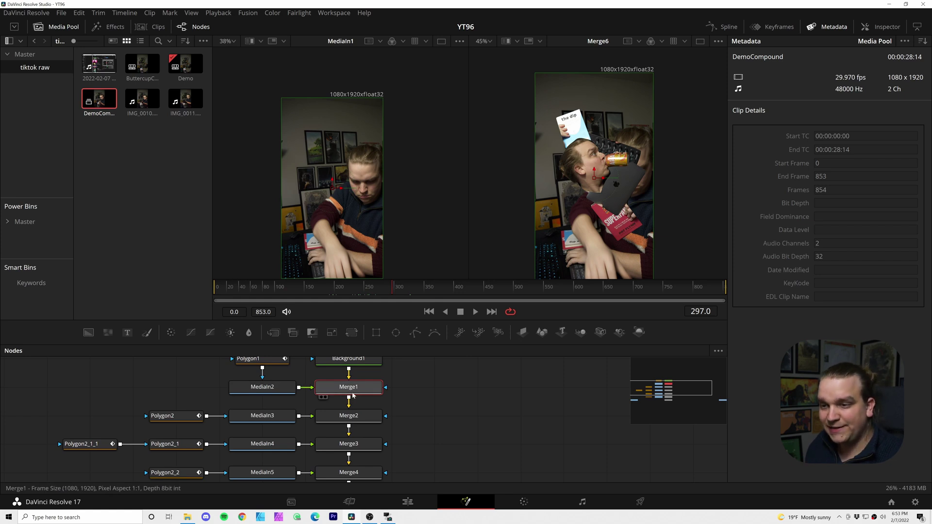
pyautogui.click(897, 27)
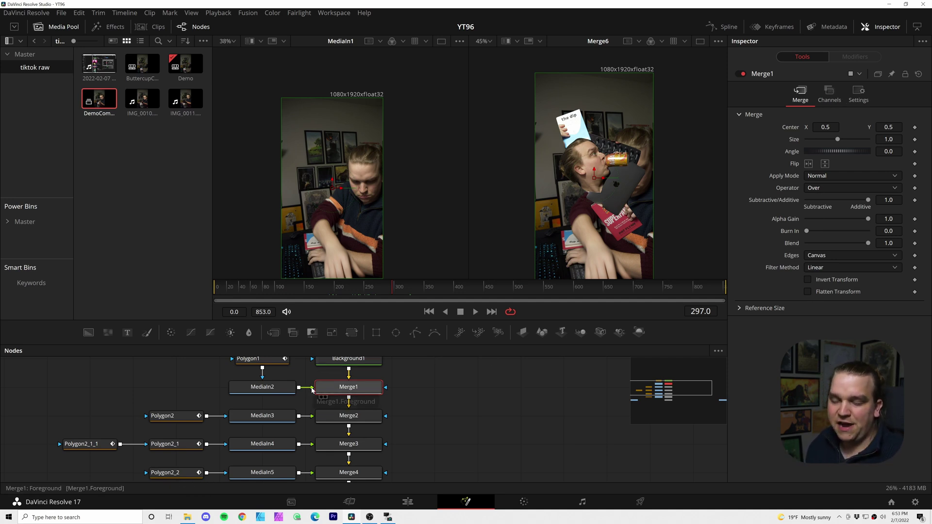
pyautogui.moveTo(405, 411); pyautogui.dragTo(395, 395)
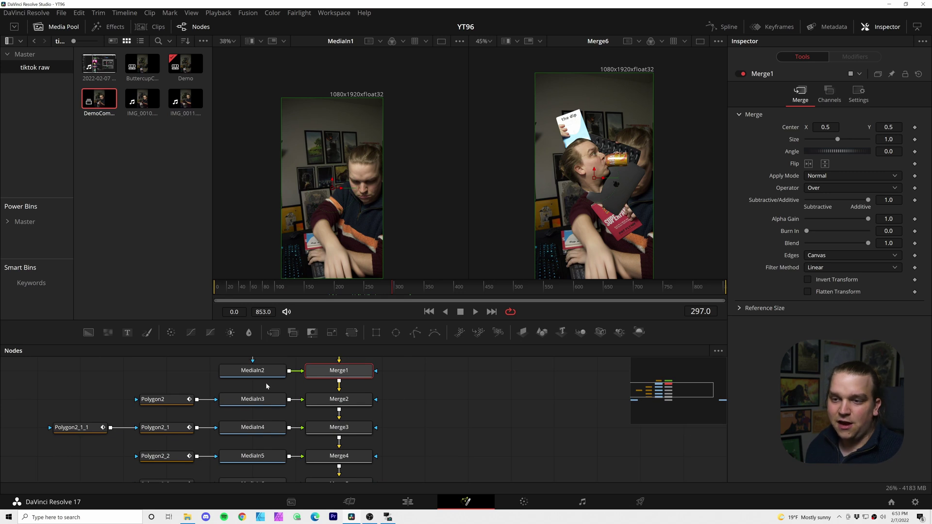
pyautogui.click(257, 372)
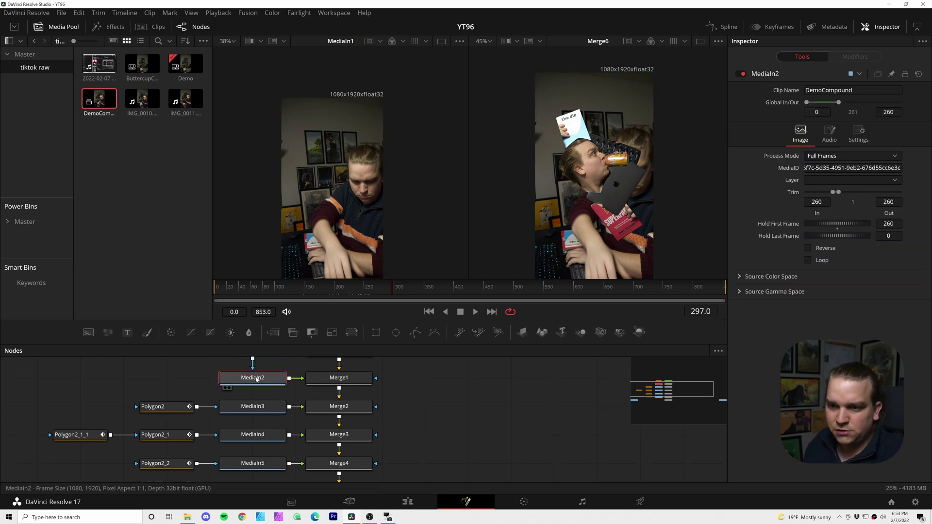
pyautogui.scroll(3, 401, 395)
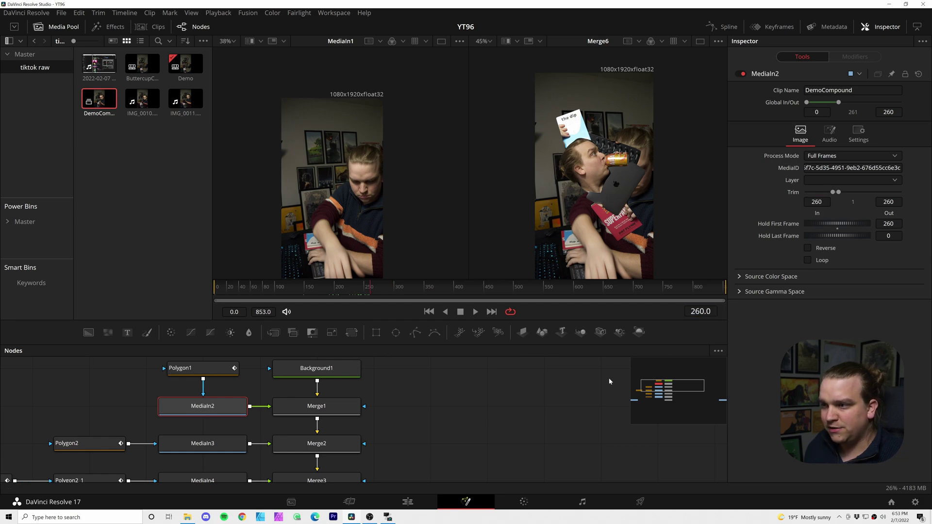
pyautogui.click(317, 405)
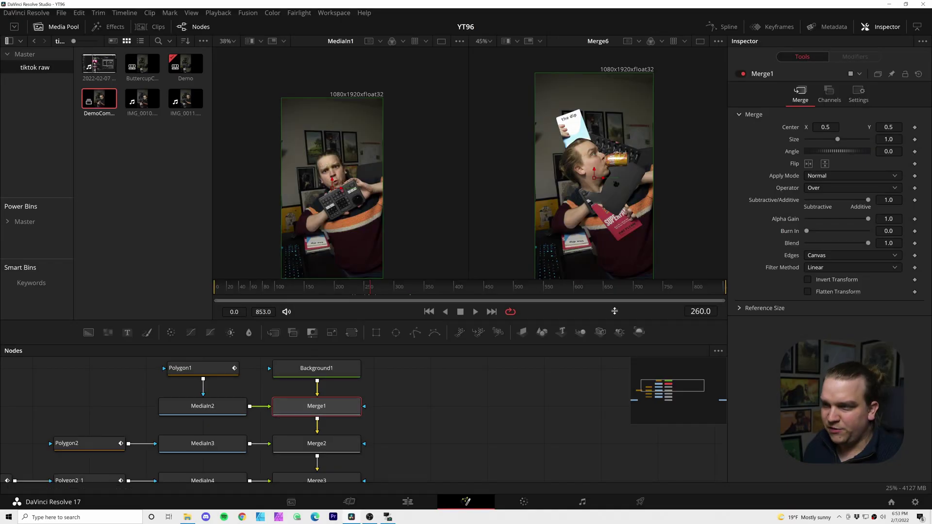
pyautogui.click(914, 128)
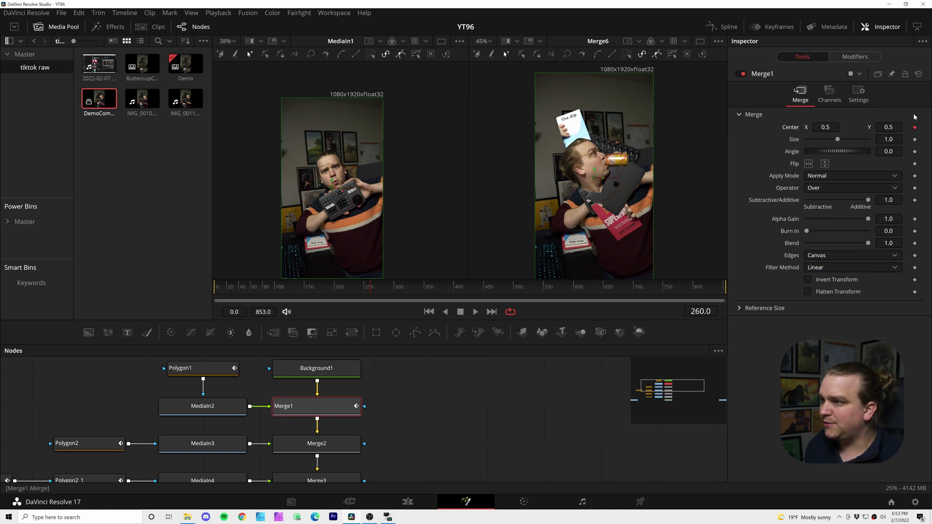
# At frame 207, move Merge1's Center out of frame to about X -0.344, Y 0.192, and preview the motion in the second viewer
pyautogui.click(343, 291)
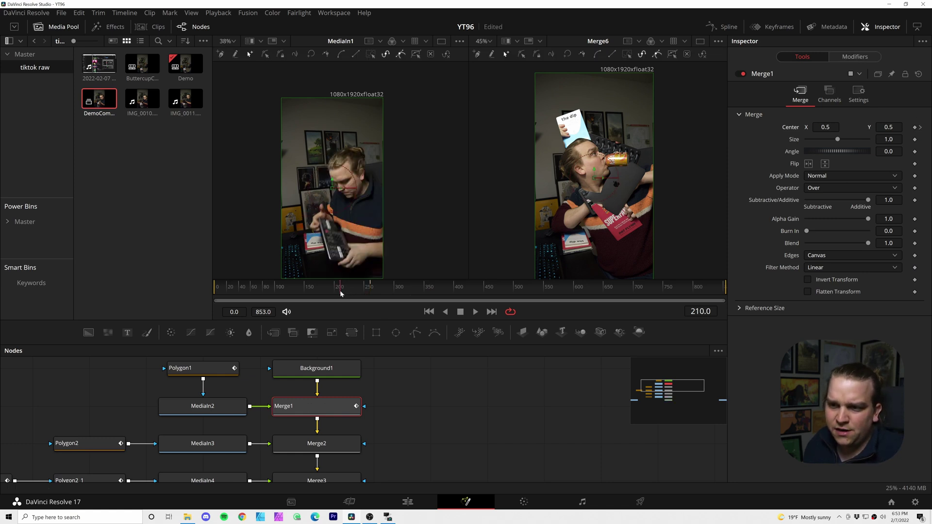
pyautogui.moveTo(825, 127); pyautogui.dragTo(790, 128)
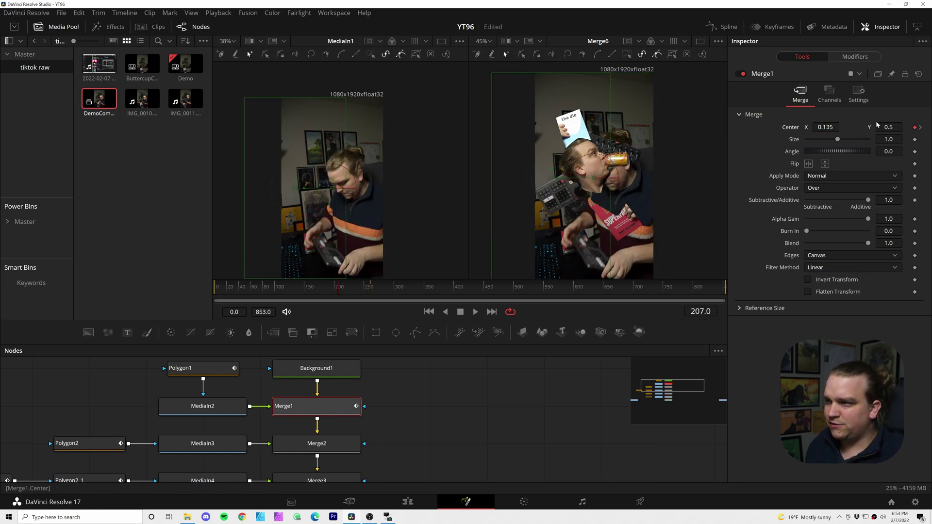
pyautogui.moveTo(551, 177); pyautogui.dragTo(503, 205)
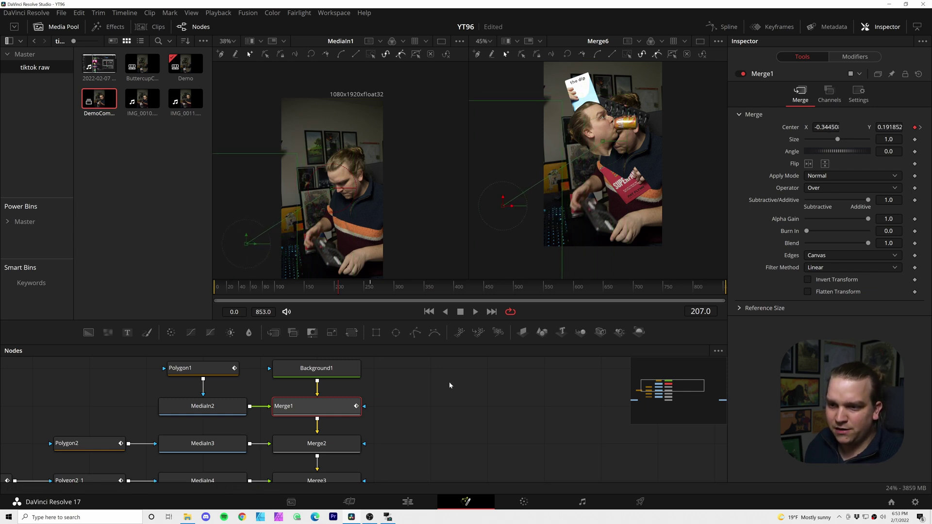
pyautogui.press('2')
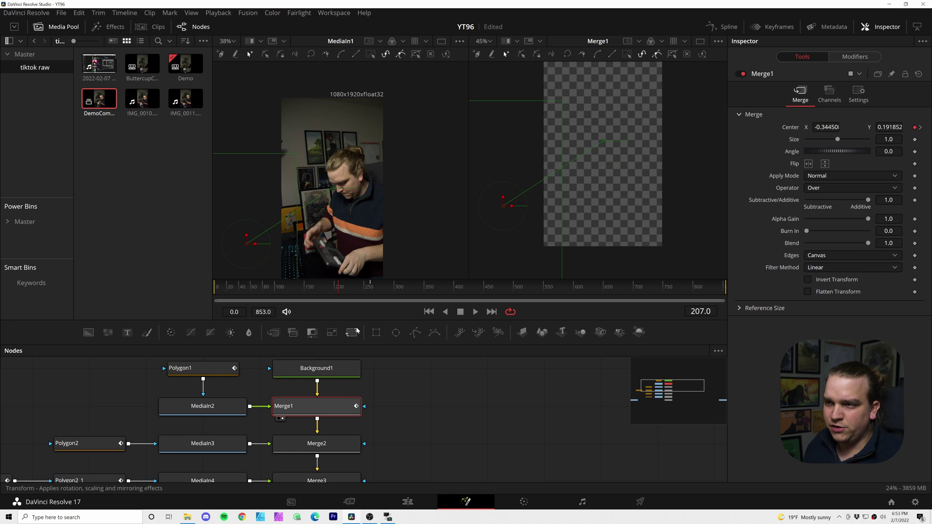
pyautogui.moveTo(338, 287); pyautogui.dragTo(368, 292)
# Move to MediaIn3's held frame 327 and keyframe Merge2's Center and Size there
pyautogui.click(342, 445)
pyautogui.moveTo(396, 425); pyautogui.dragTo(407, 404)
pyautogui.click(226, 424)
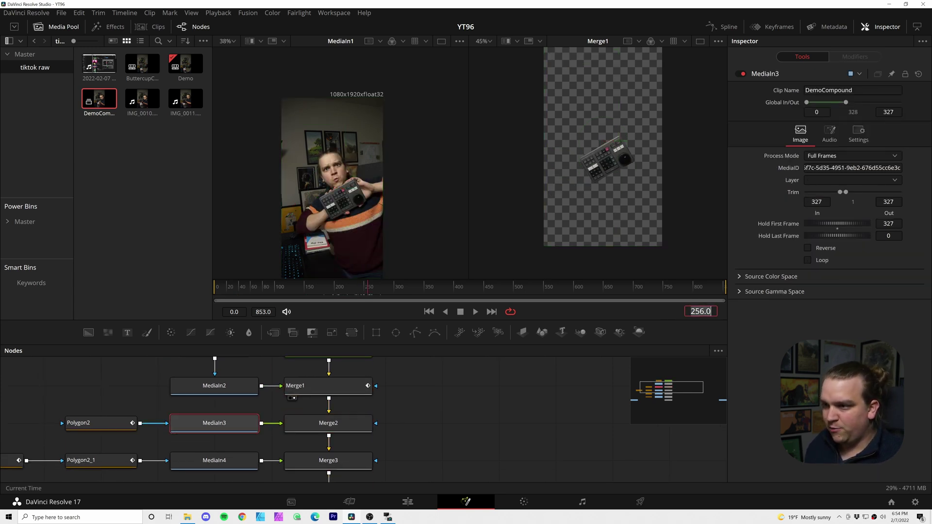
pyautogui.write('327')
pyautogui.press('Return')
pyautogui.click(319, 423)
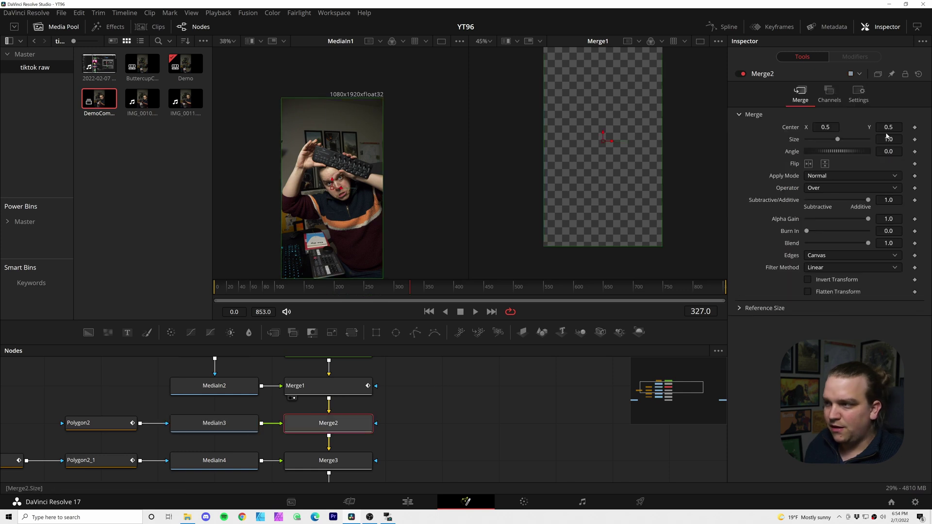
pyautogui.click(914, 128)
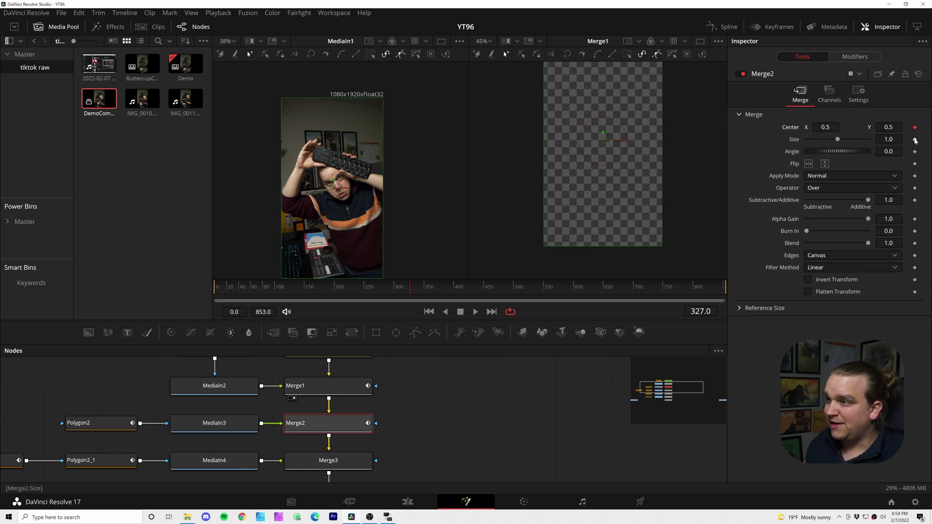
# At frame 291, set Merge2's Size to 1.76, move its Center out of frame to about X -0.66, Y 0.66, and preview the motion
pyautogui.moveTo(395, 293); pyautogui.dragTo(388, 293)
pyautogui.press('2')
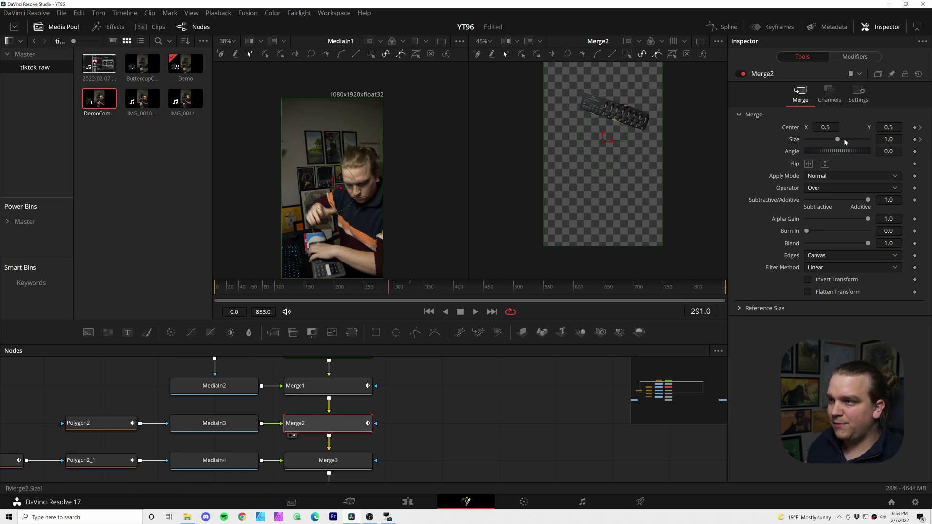
pyautogui.moveTo(844, 140); pyautogui.dragTo(844, 142)
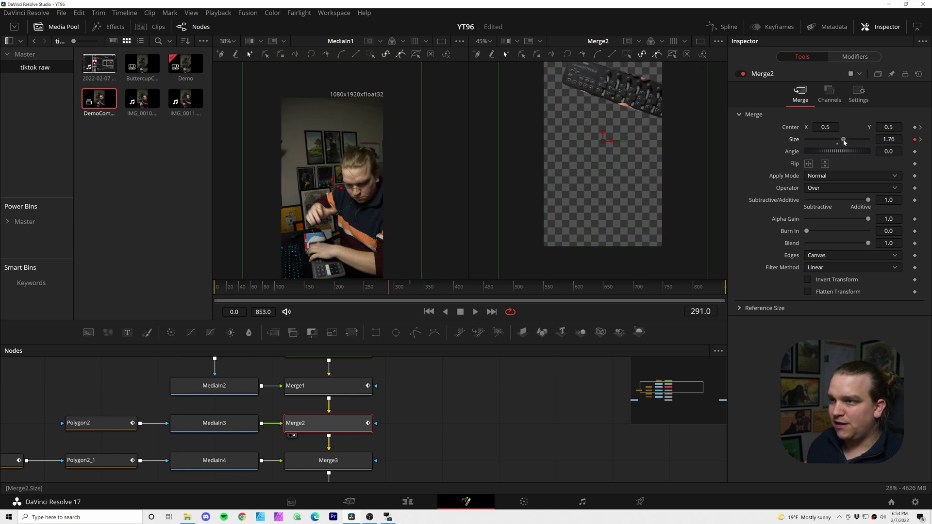
pyautogui.moveTo(632, 162); pyautogui.dragTo(453, 162)
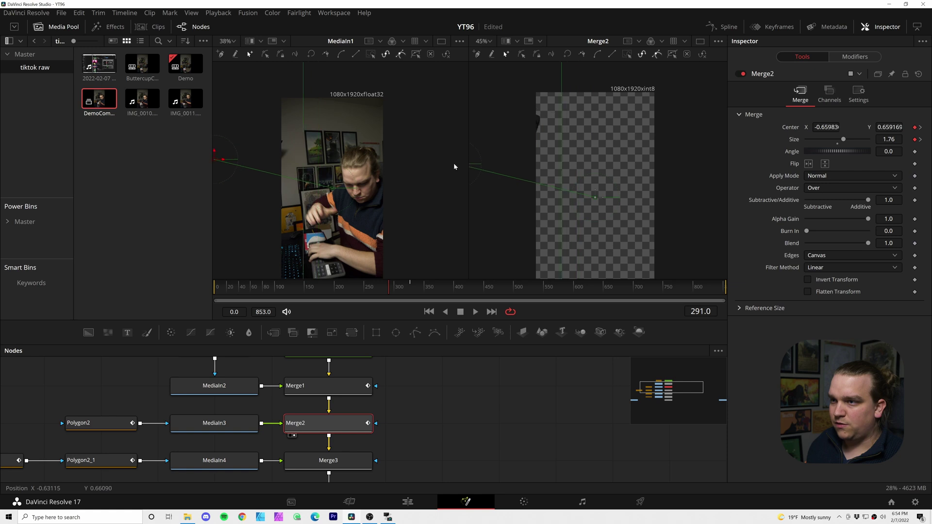
pyautogui.moveTo(390, 293); pyautogui.dragTo(410, 303)
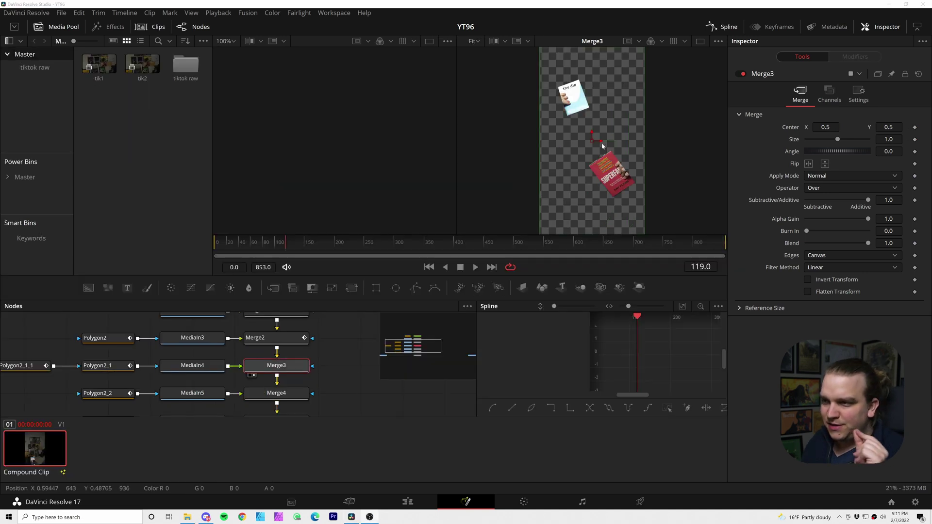
# Move the playhead to MediaIn4's held frame 457 and show MediaIn1 in the first viewer
pyautogui.click(197, 369)
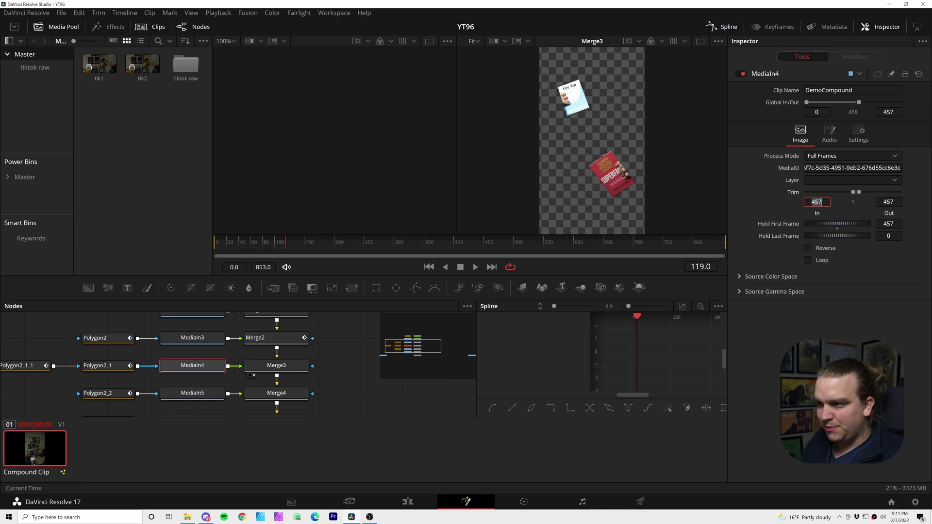
pyautogui.write('457')
pyautogui.press('Return')
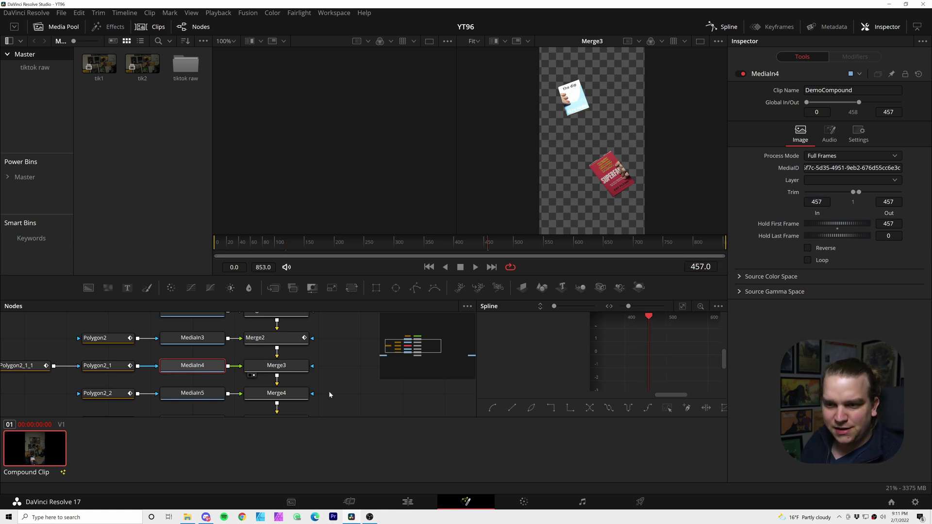
pyautogui.scroll(-1, 326, 390)
pyautogui.moveTo(316, 376); pyautogui.dragTo(313, 322)
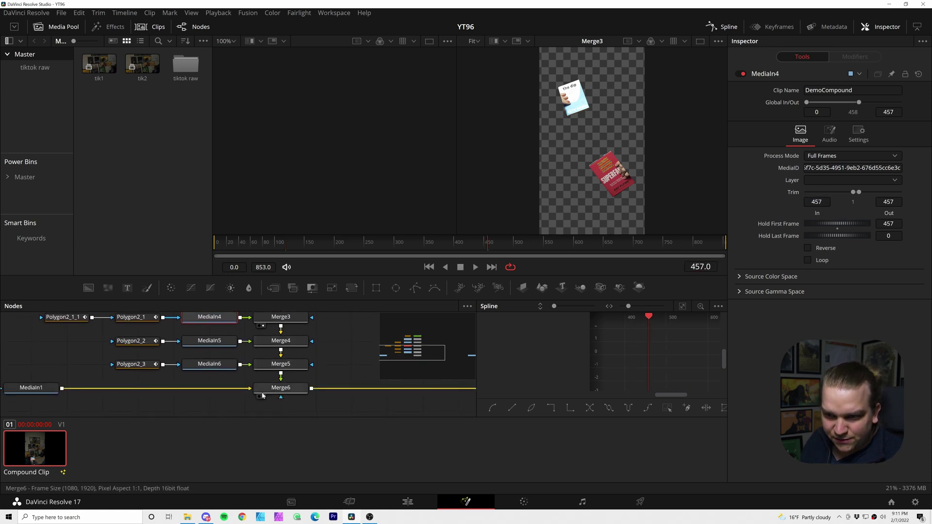
pyautogui.click(49, 392)
pyautogui.press('1')
# Keyframe Merge3's Angle and Center at frame 457
pyautogui.moveTo(358, 351); pyautogui.dragTo(342, 391)
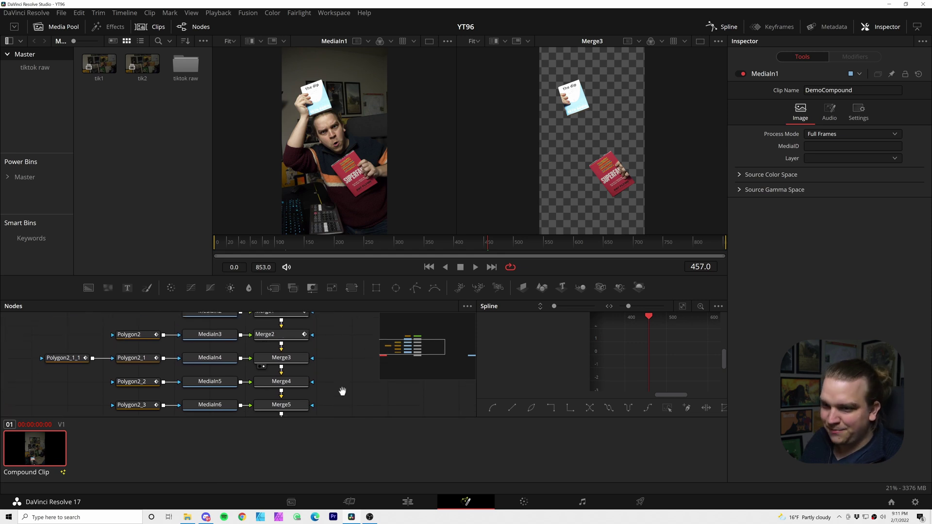
pyautogui.scroll(2, 343, 391)
pyautogui.click(287, 361)
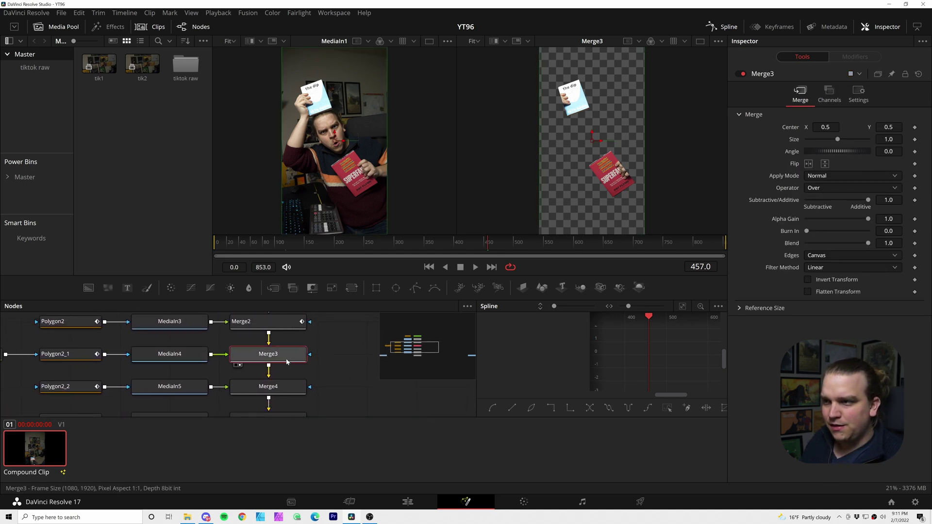
pyautogui.click(915, 151)
pyautogui.click(914, 127)
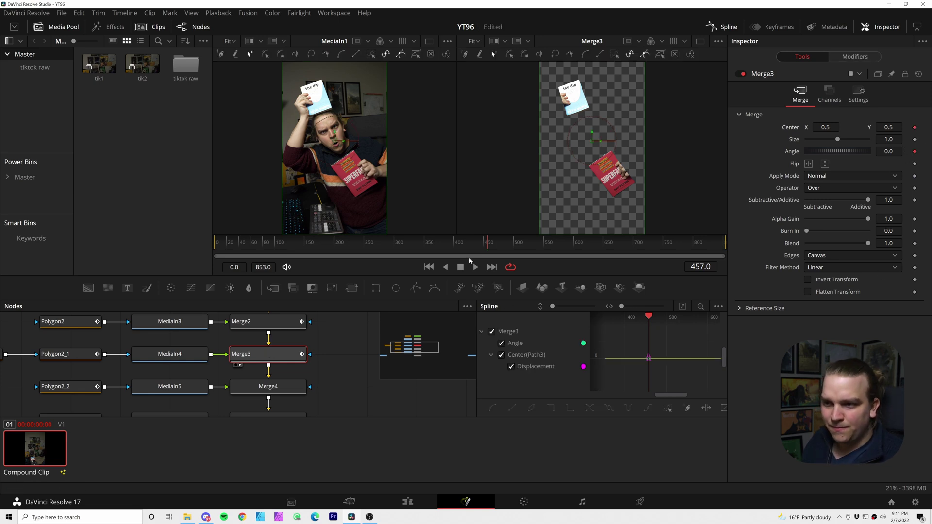
# At frame 422, set Merge3's Angle to 104.3, move its Center out of frame to about X 1.13, Y 0.003, and preview the motion
pyautogui.click(468, 246)
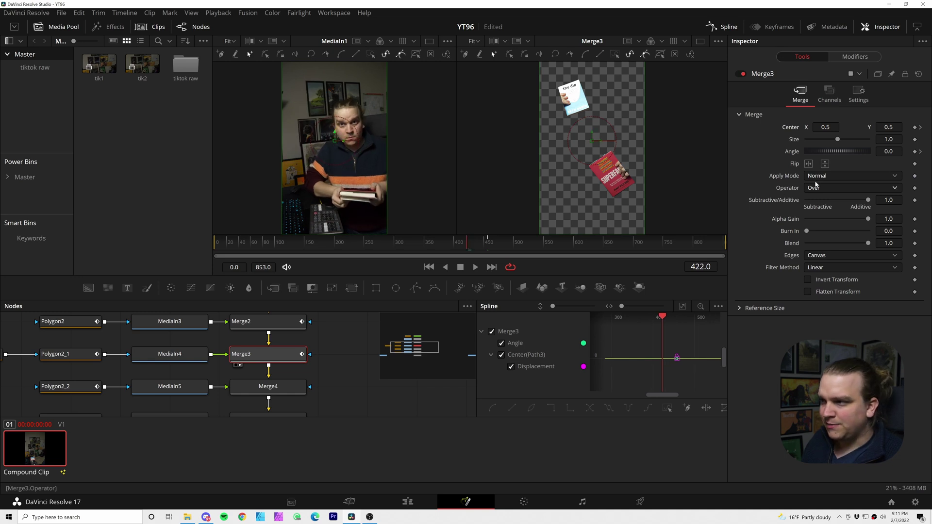
pyautogui.moveTo(817, 151); pyautogui.dragTo(838, 153)
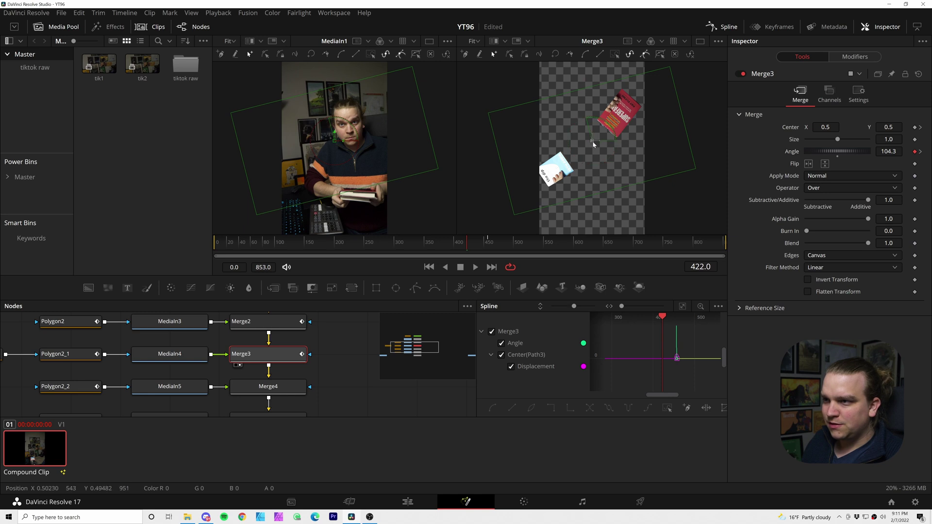
pyautogui.moveTo(593, 144); pyautogui.dragTo(658, 210)
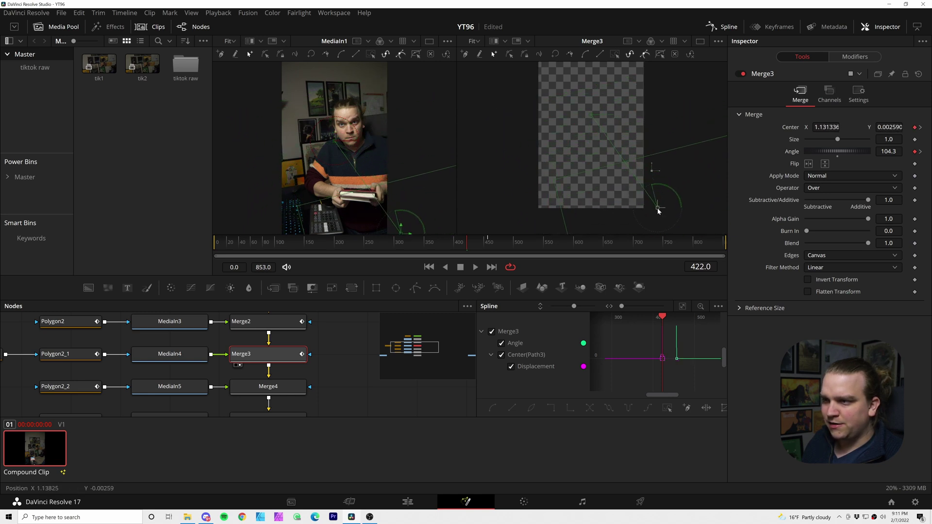
pyautogui.moveTo(471, 260); pyautogui.dragTo(493, 252)
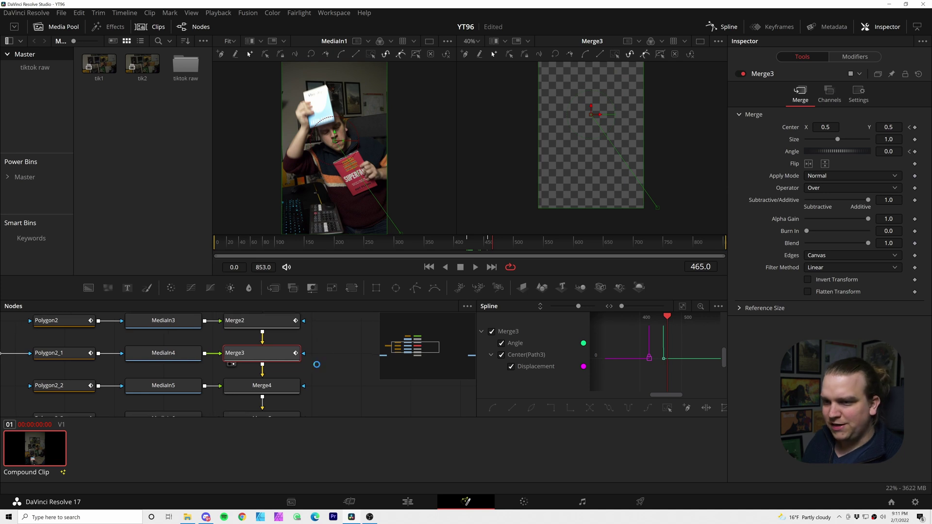
# Move to MediaIn5's held frame 625, show Merge4 in the second viewer, and keyframe its Center, Size and Angle there
pyautogui.click(169, 386)
pyautogui.click(266, 379)
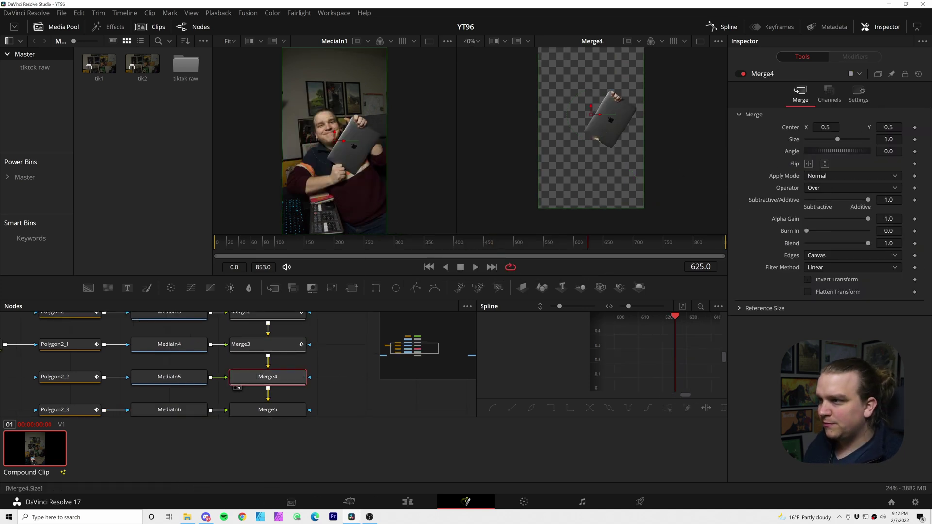
pyautogui.click(914, 127)
pyautogui.click(914, 139)
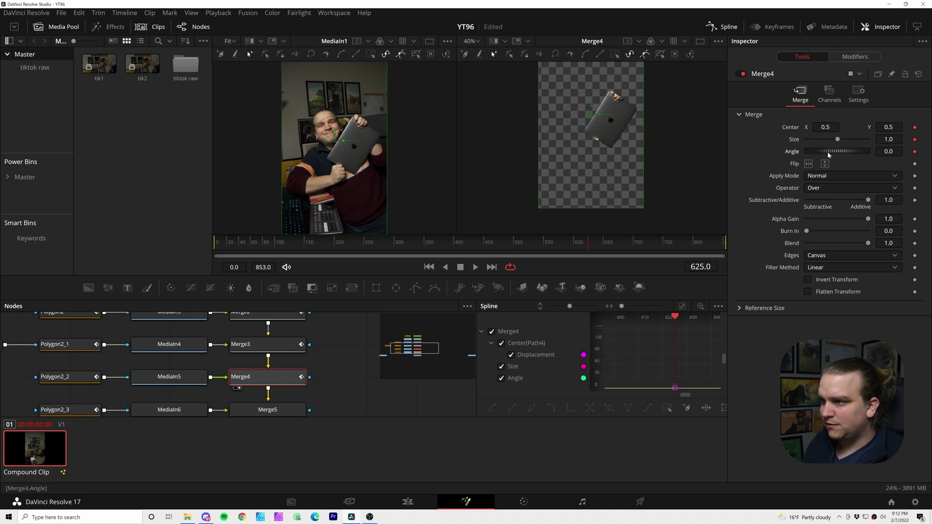
# At frame 592, set Merge4's Angle to 365.3 and Size to 0.33, and move its Center straight down out of frame
pyautogui.click(570, 245)
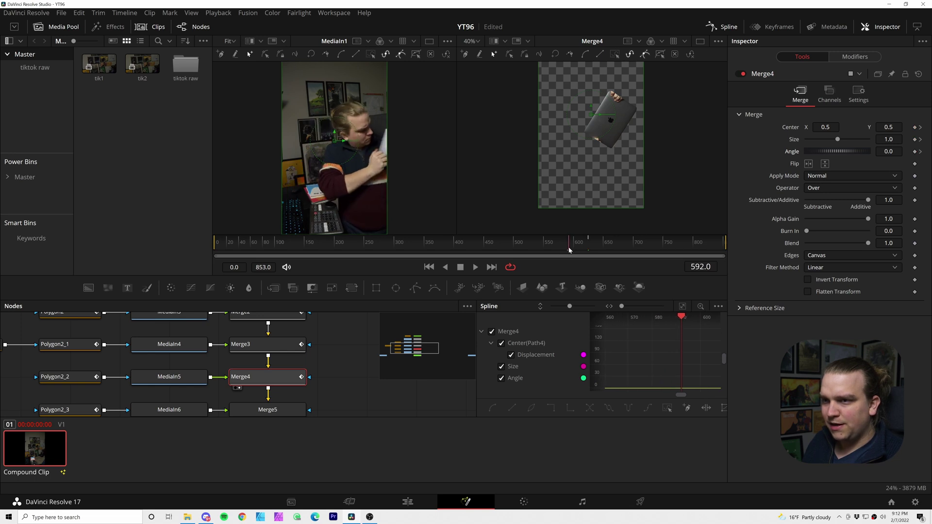
pyautogui.moveTo(836, 152); pyautogui.dragTo(859, 153)
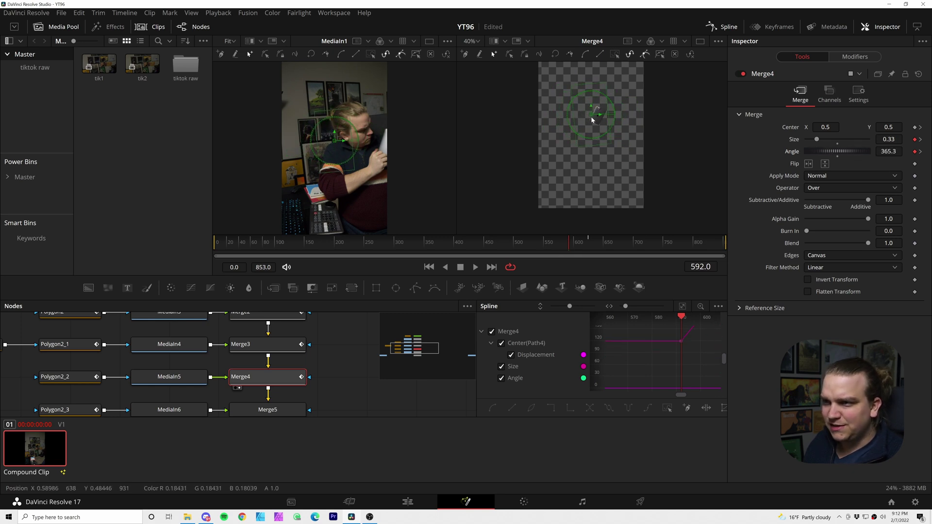
pyautogui.moveTo(591, 118); pyautogui.dragTo(590, 246)
# Show Merge5 in the second viewer and keyframe its Center and Angle at MediaIn6's held frame 722
pyautogui.click(272, 363)
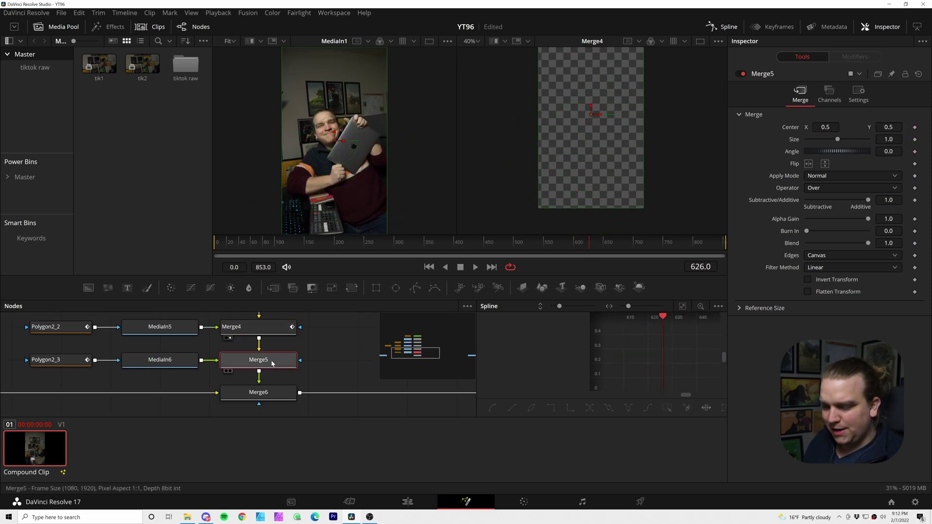
pyautogui.press('2')
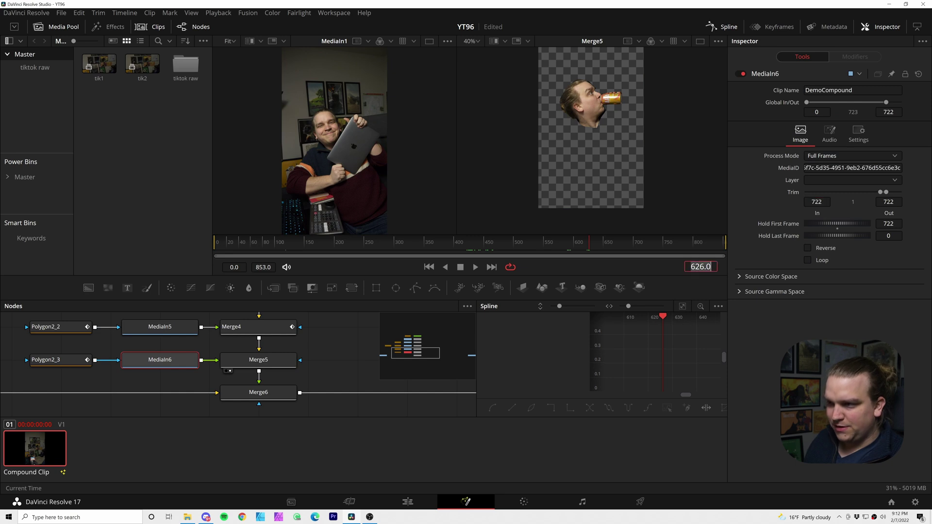
pyautogui.write('722')
pyautogui.press('Return')
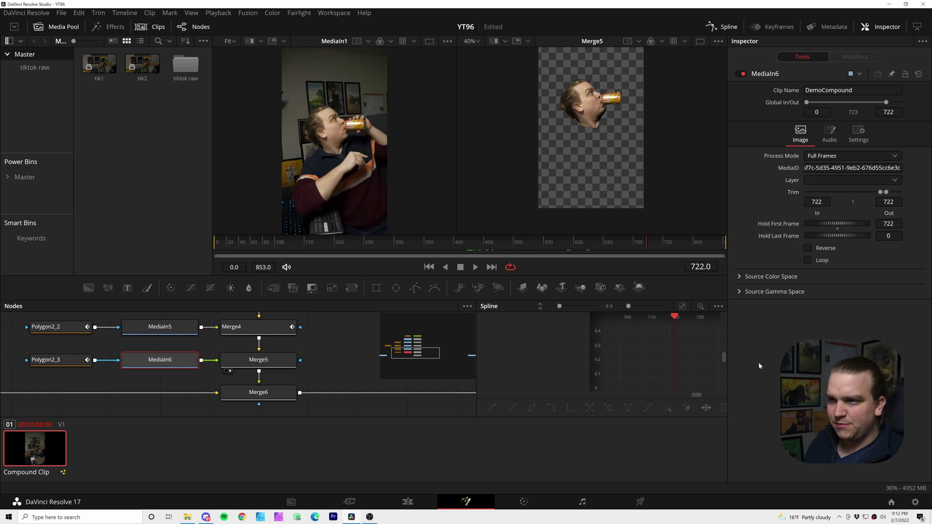
pyautogui.click(255, 363)
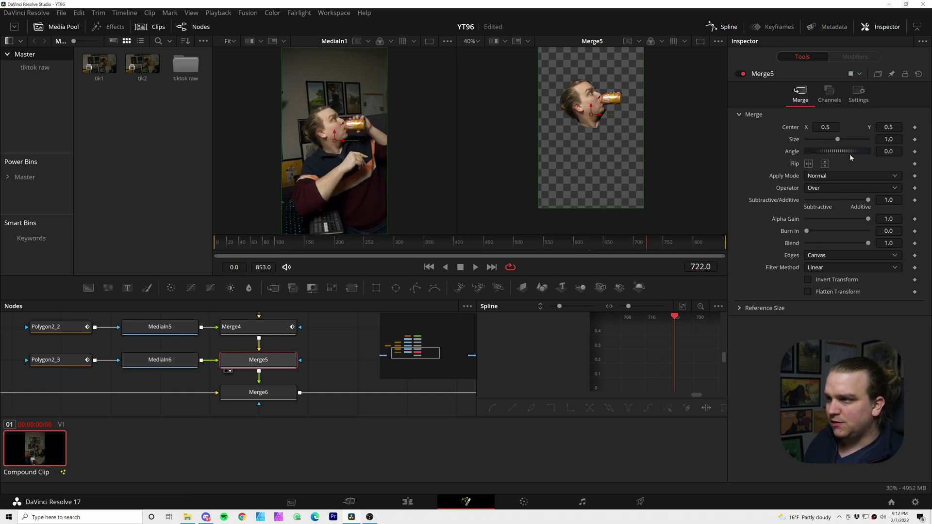
pyautogui.click(914, 128)
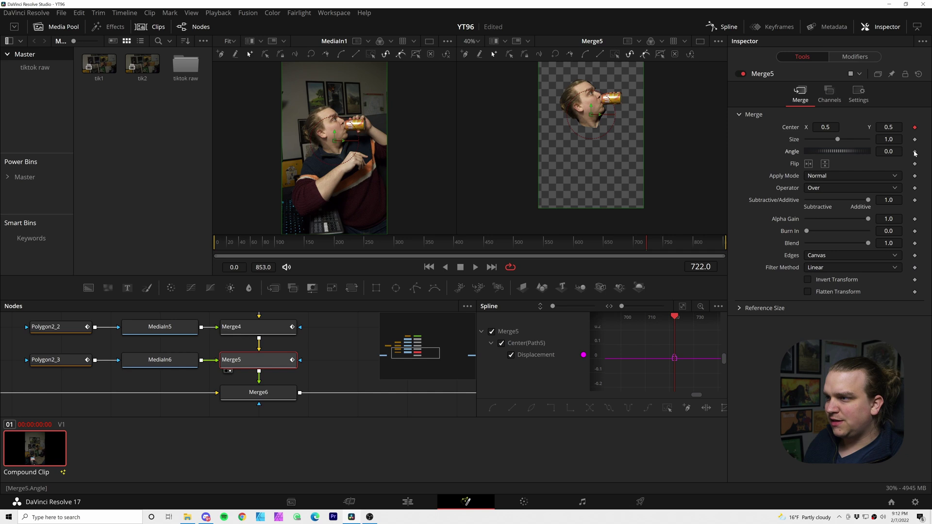
pyautogui.click(914, 152)
pyautogui.scroll(2, 592, 192)
pyautogui.moveTo(587, 176); pyautogui.dragTo(575, 133)
pyautogui.hotkey('ctrl', 'z')
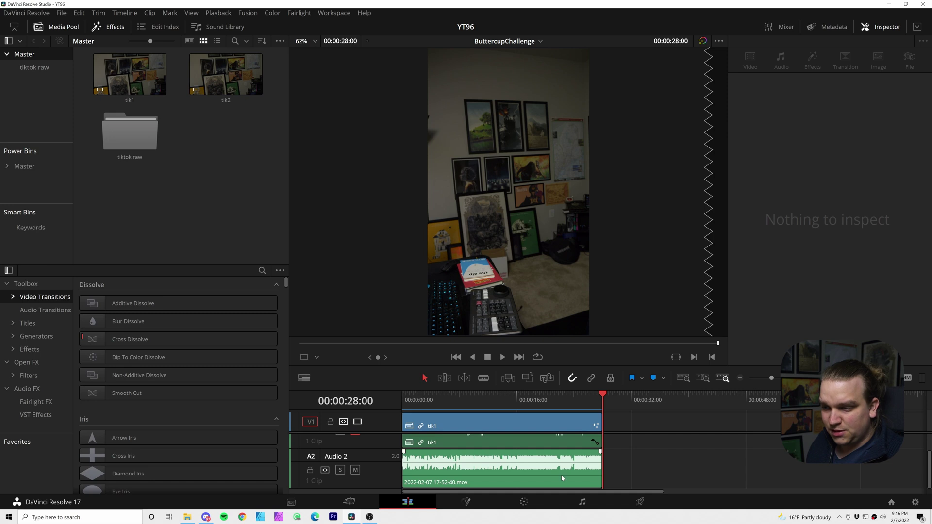
pyautogui.click(562, 478)
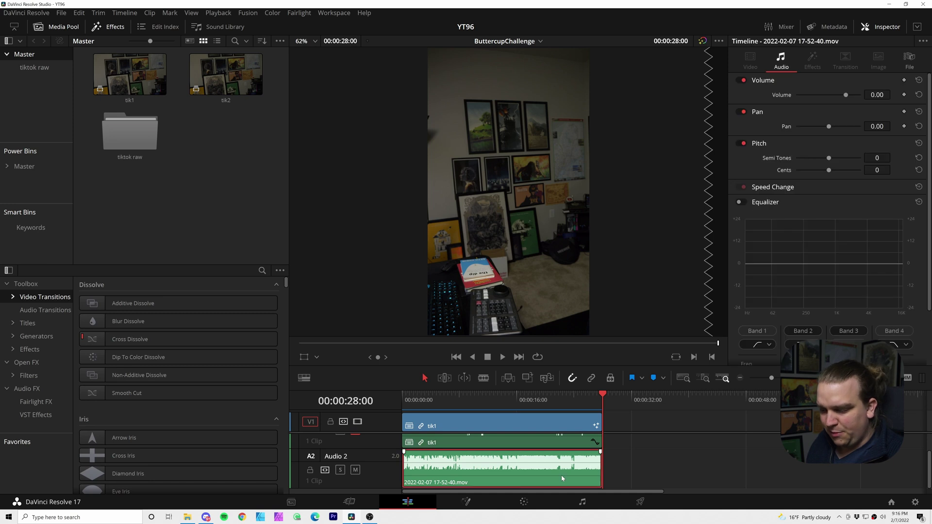
pyautogui.click(510, 45)
pyautogui.click(505, 64)
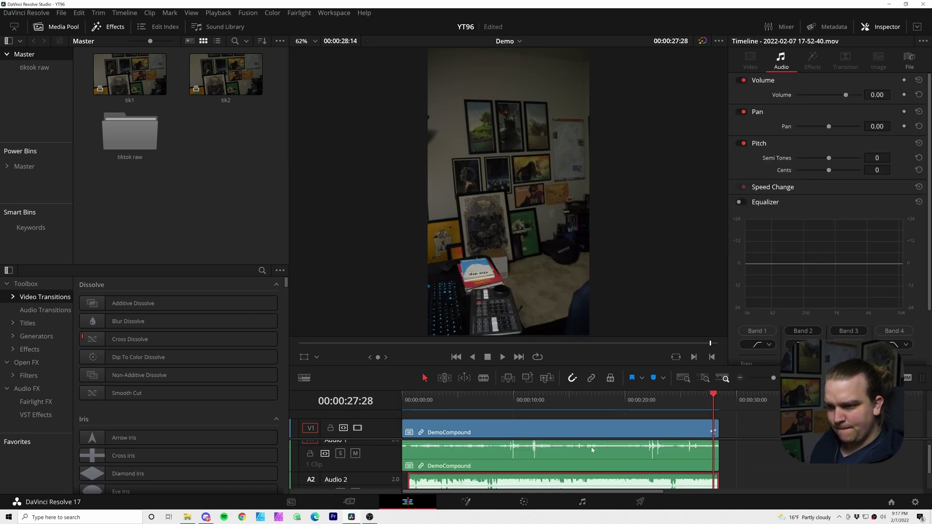
# Play back the Demo timeline with the added music, mute the Audio 1 track, and resume playback
pyautogui.moveTo(446, 411); pyautogui.dragTo(469, 413)
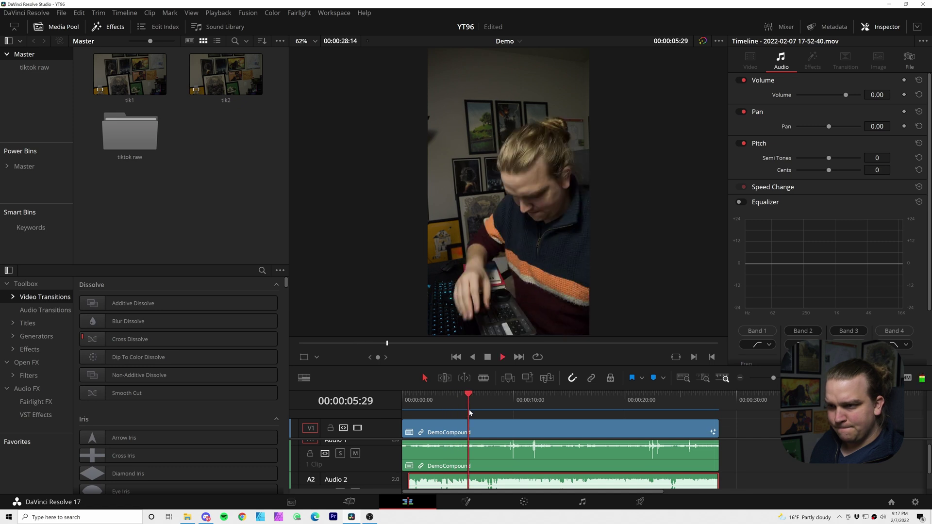
pyautogui.press('space')
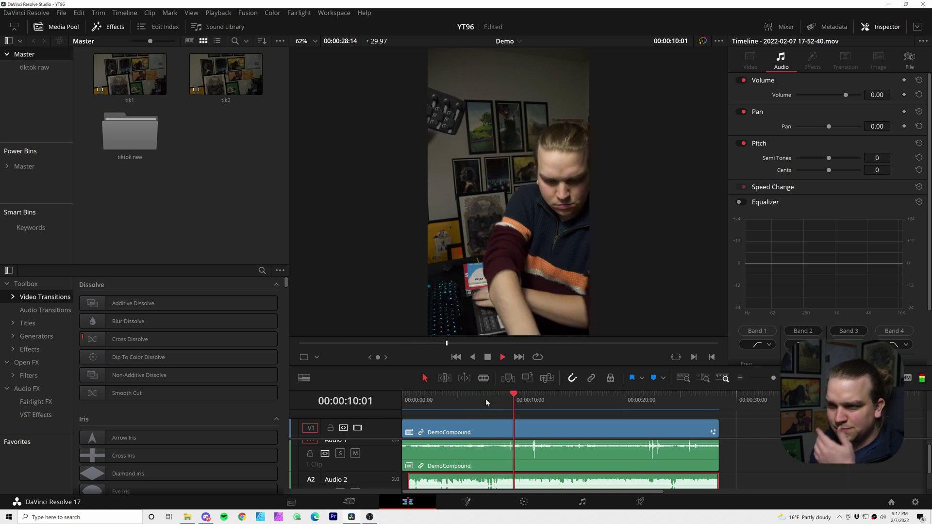
pyautogui.press('space')
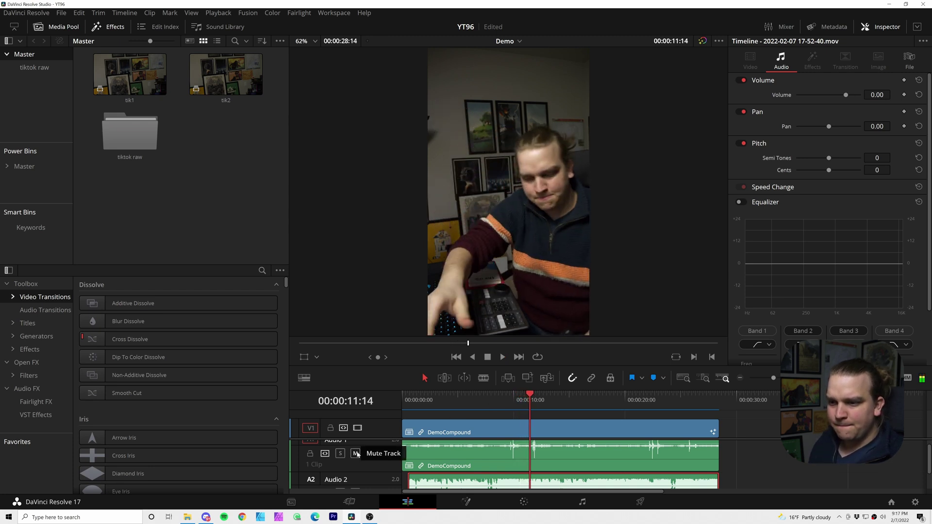
pyautogui.click(355, 453)
pyautogui.press('space')
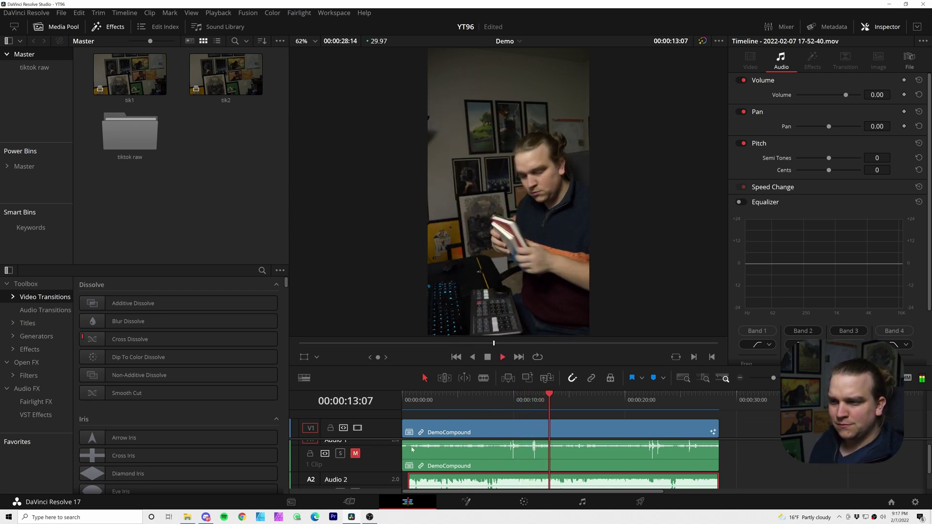